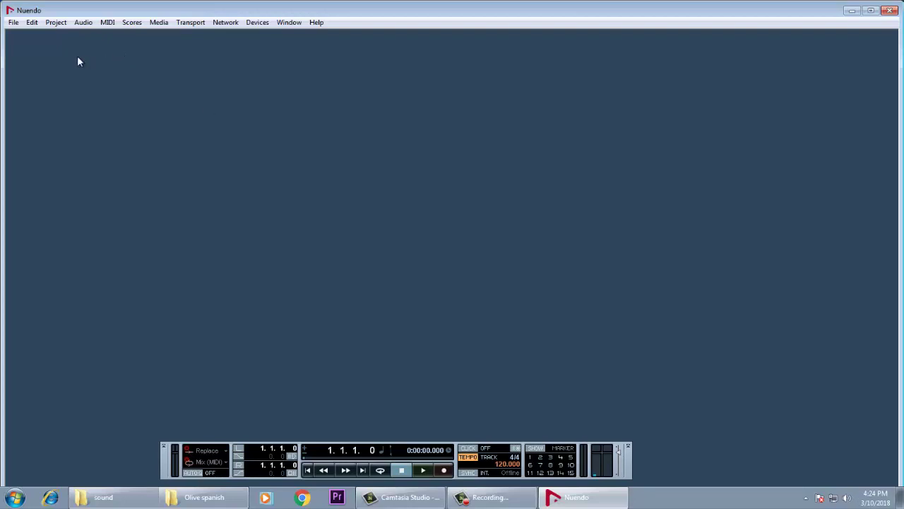
Create a new project from the Empty template.
click(13, 21)
click(28, 35)
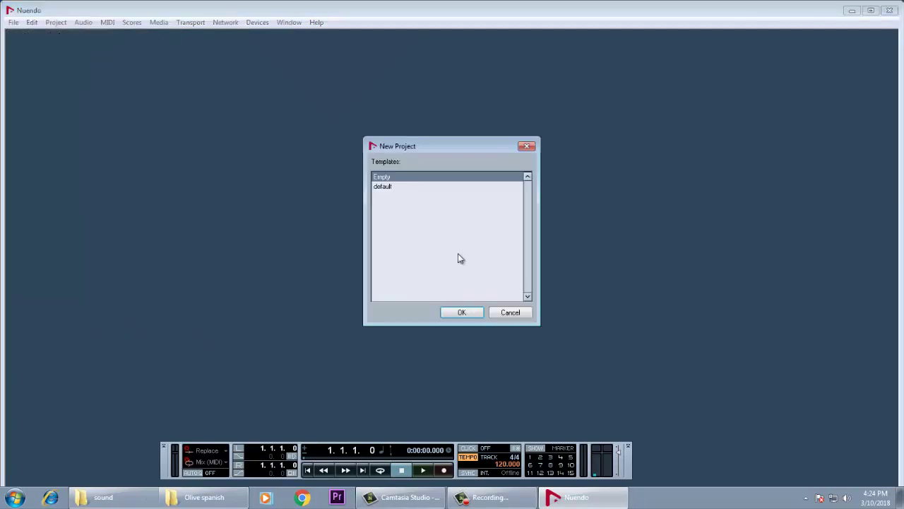
click(463, 312)
click(469, 323)
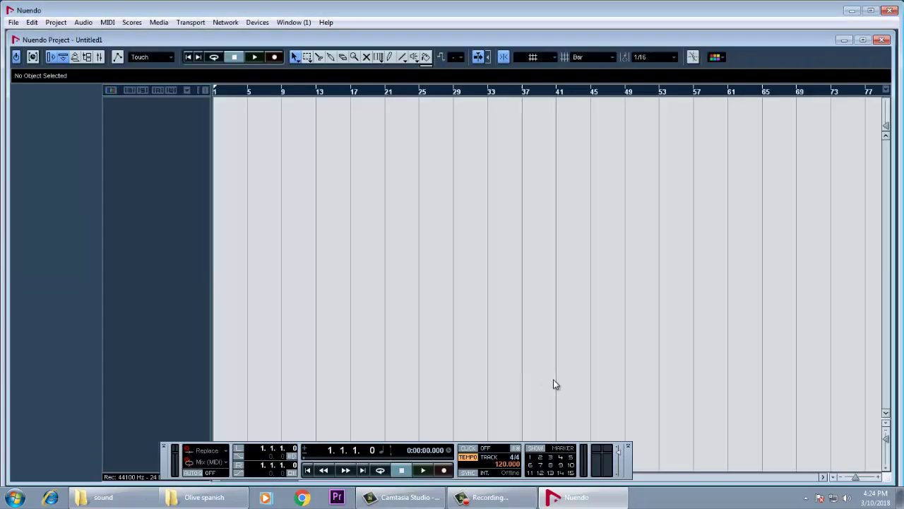
Load Hyper Canvas into the first VST instrument slot and create a MIDI track assigned to it.
right_click(189, 157)
click(160, 150)
key(F11)
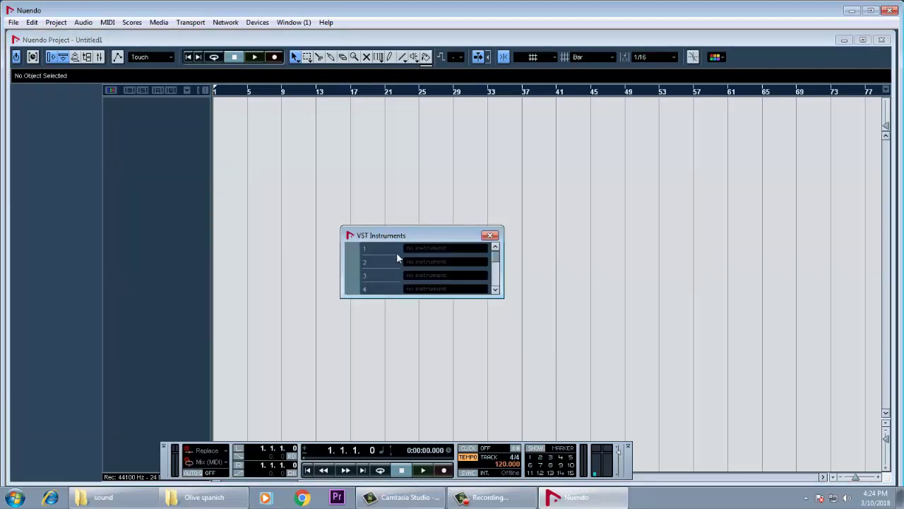
click(417, 253)
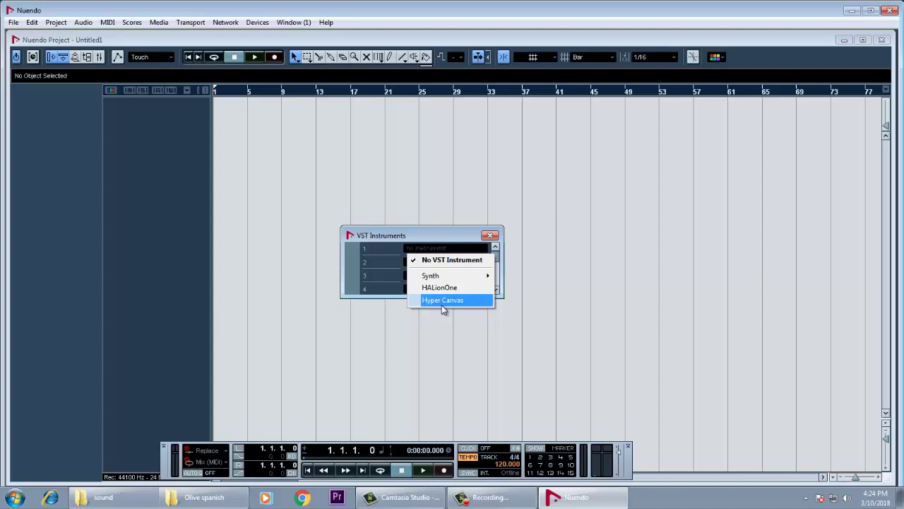
click(443, 303)
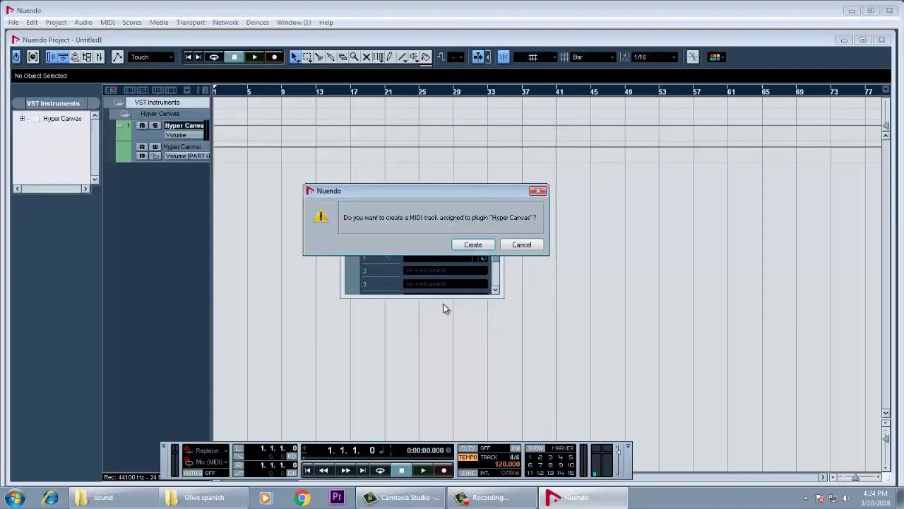
click(472, 244)
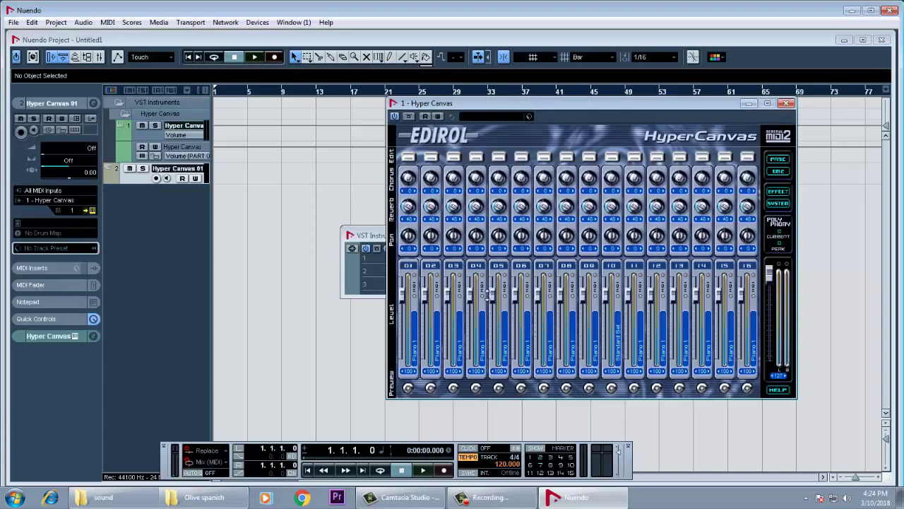
click(408, 157)
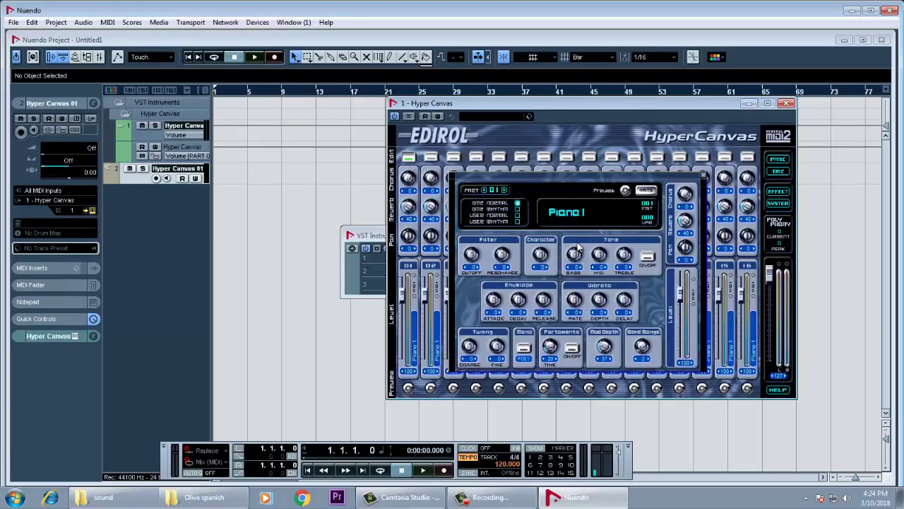
click(592, 209)
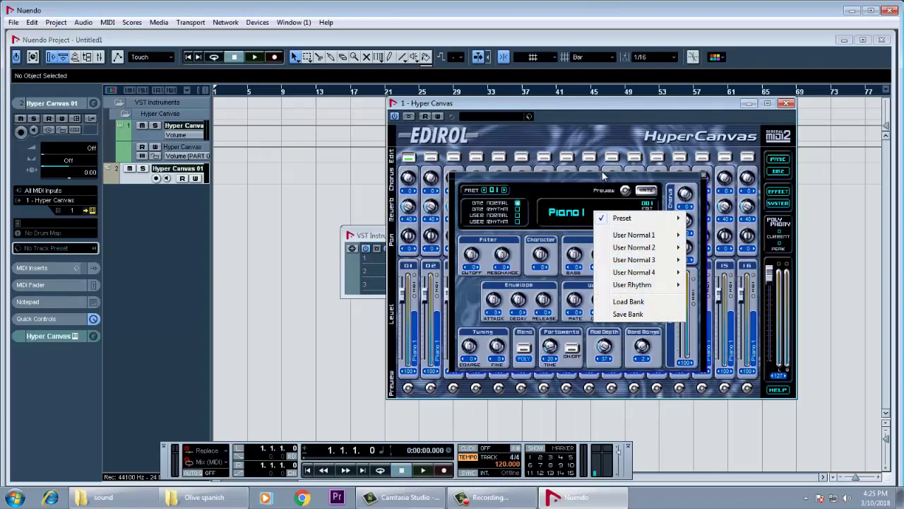
click(703, 178)
click(703, 178)
click(139, 178)
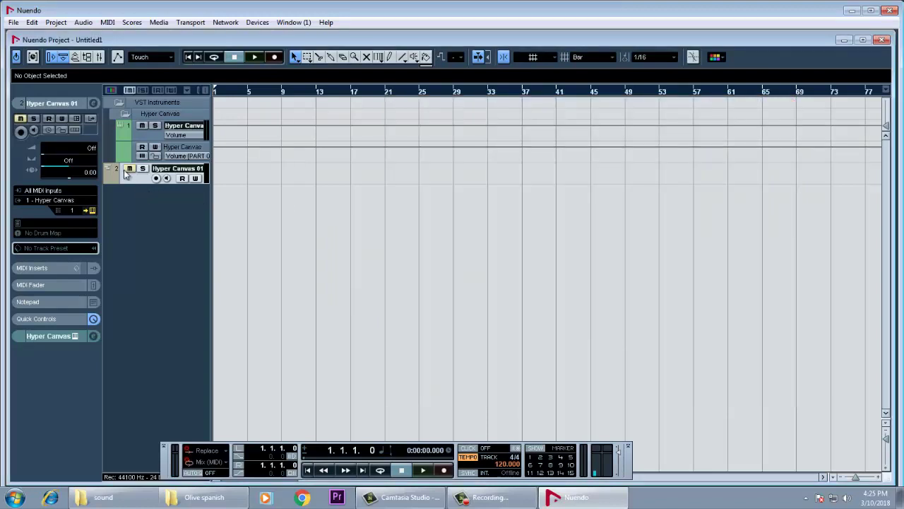
Assign the 001 Standard Set drum preset to Hyper Canvas part 1 and close the instrument window.
click(93, 212)
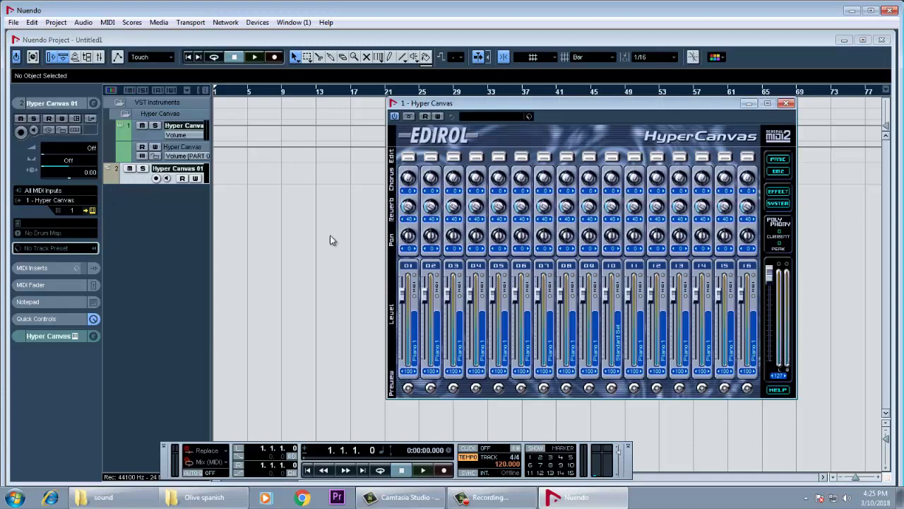
click(409, 158)
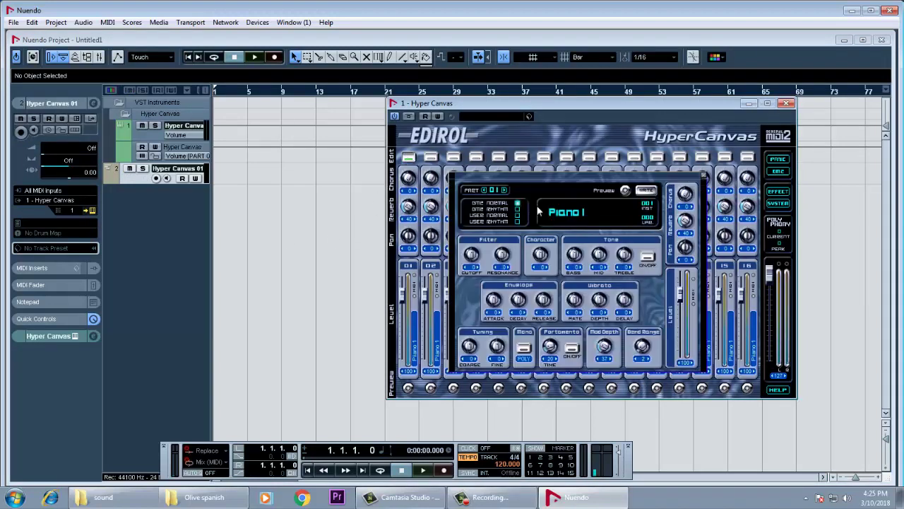
click(589, 211)
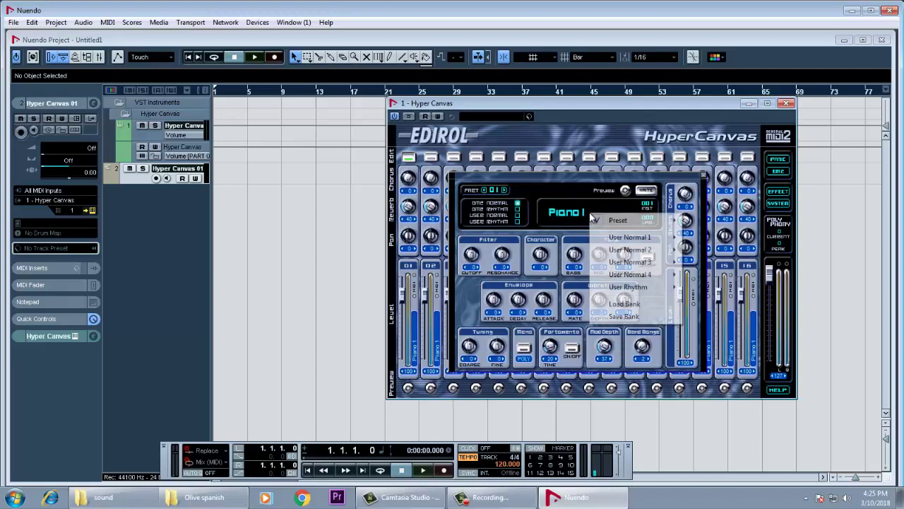
mouse_move(623, 220)
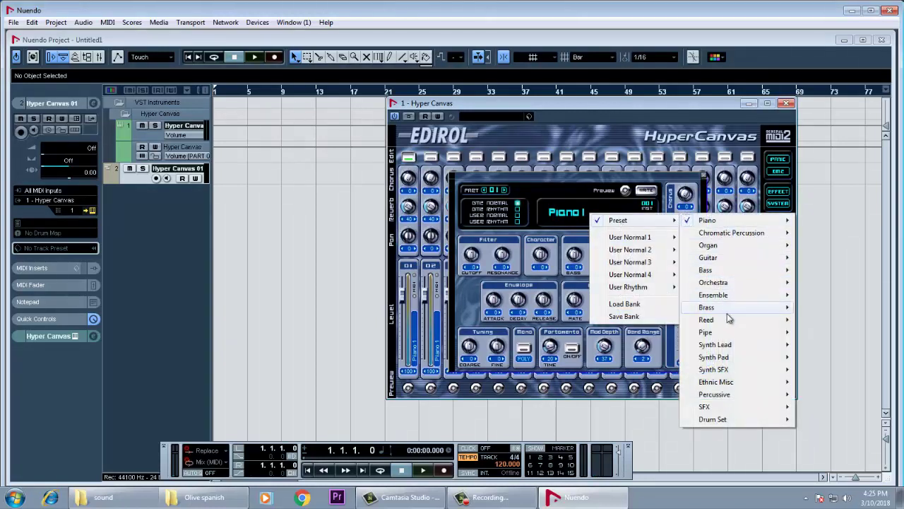
mouse_move(736, 424)
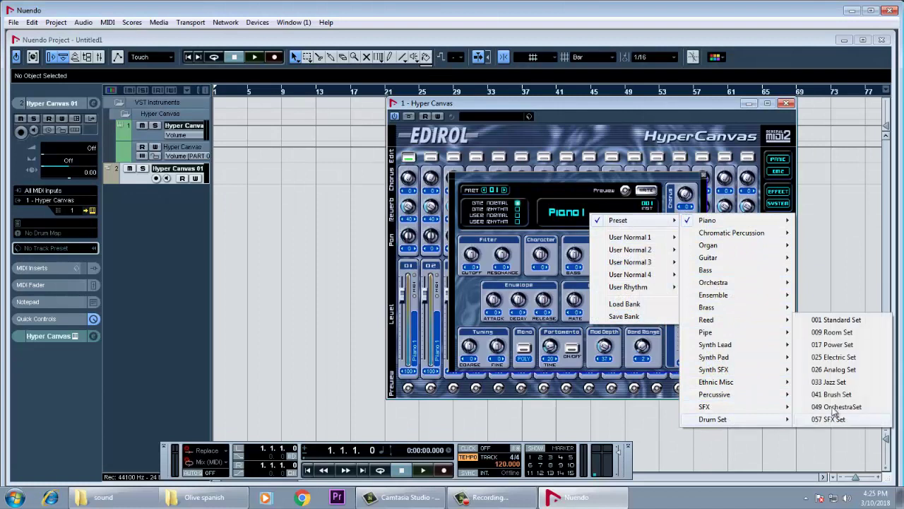
click(836, 320)
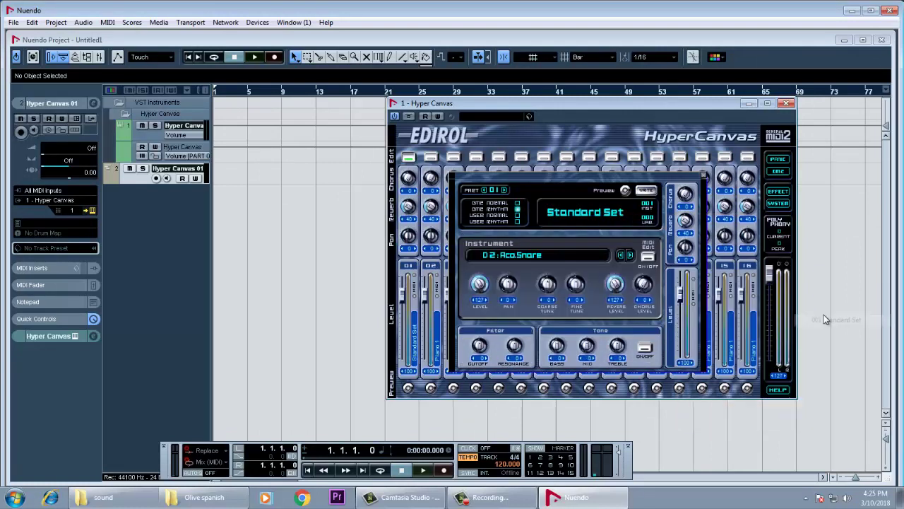
click(785, 103)
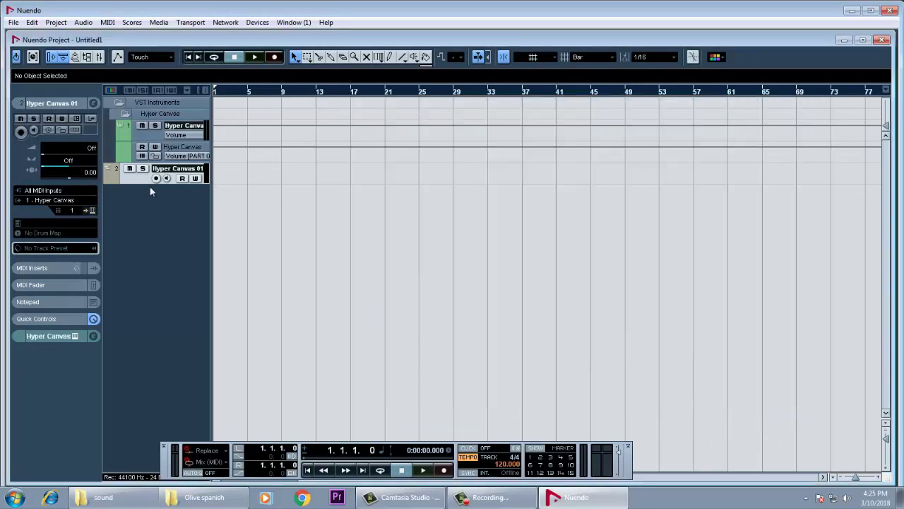
Increase the height of the Hyper Canvas 01 MIDI track.
drag(144, 183, 143, 223)
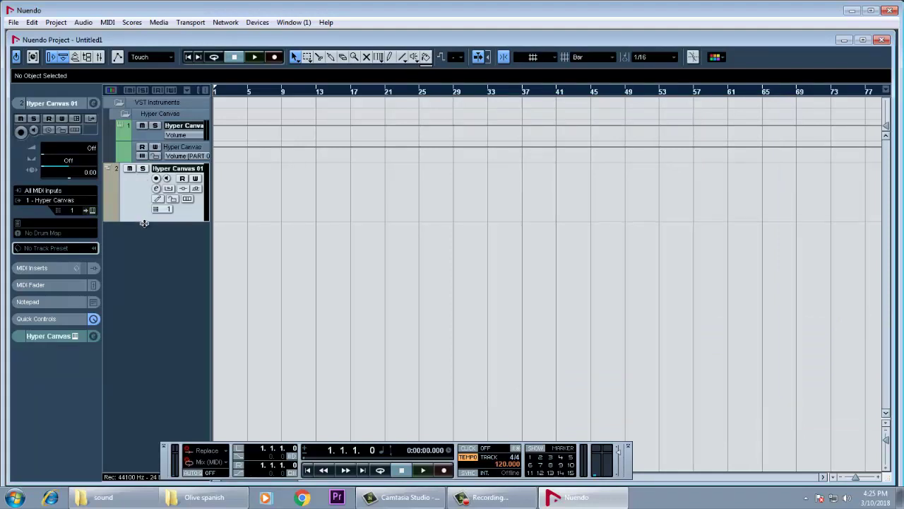
key(h)
key(h)
key(h)
key(h)
key(h)
key(h)
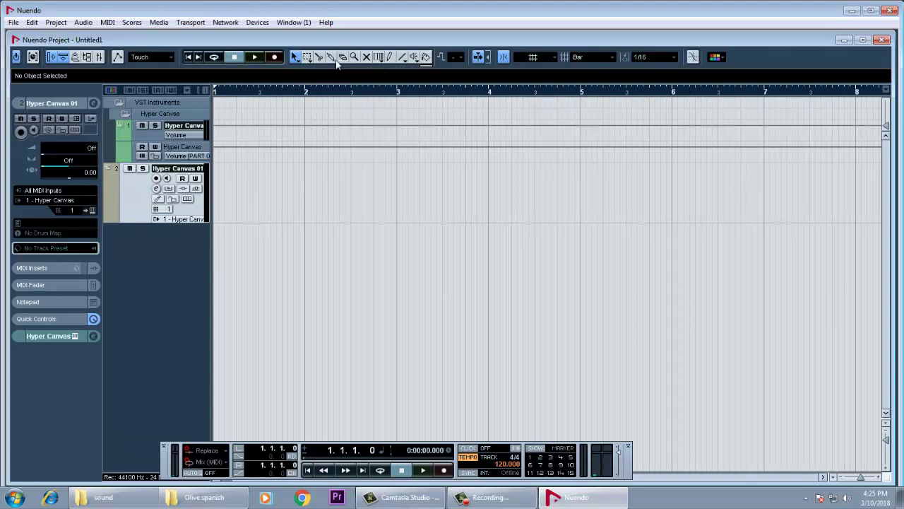
Activate the Draw tool and set the project to a fixed tempo of 140 BPM.
click(390, 57)
click(489, 457)
double_click(507, 464)
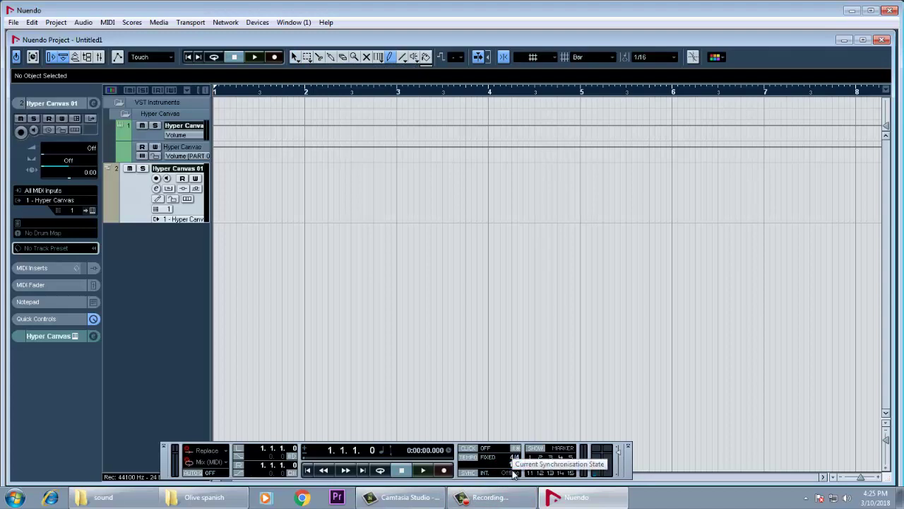
text(140)
key(Return)
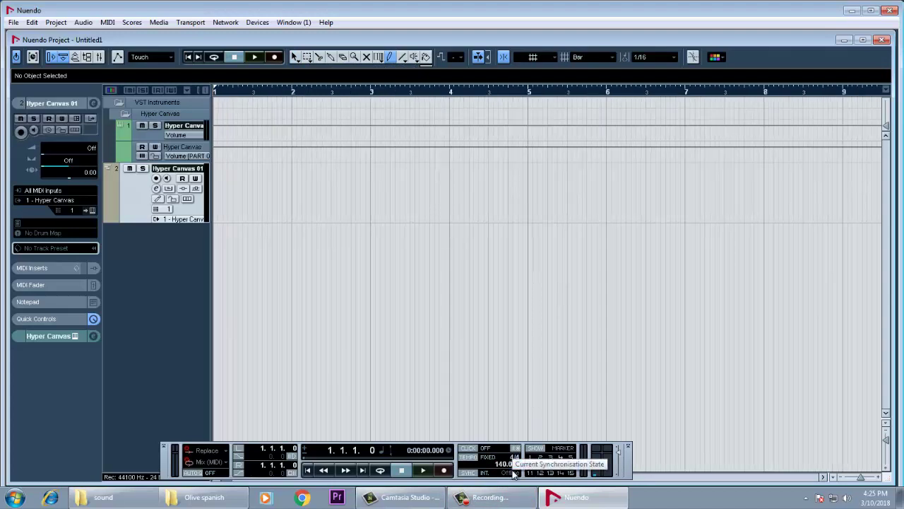
Draw a one-bar MIDI part at bar 1 on the Hyper Canvas 01 track and return to the selection tool.
click(227, 200)
key(h)
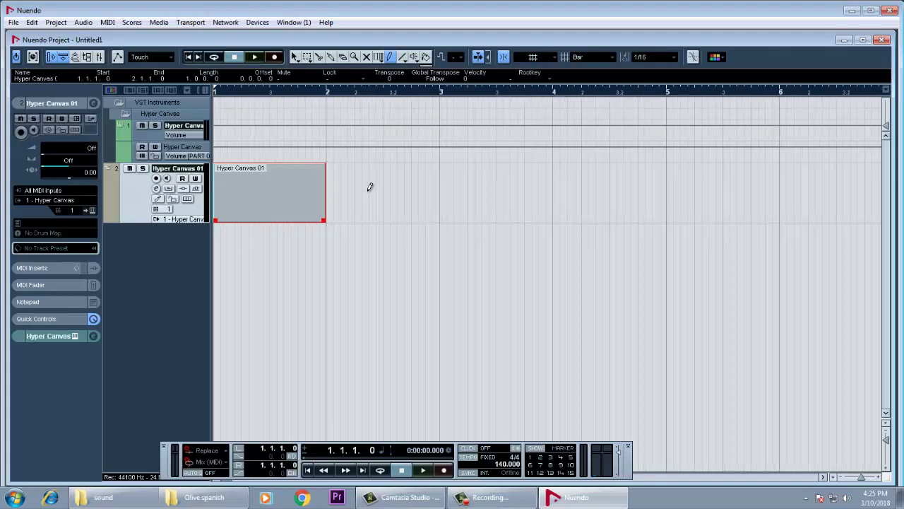
key(h)
click(295, 56)
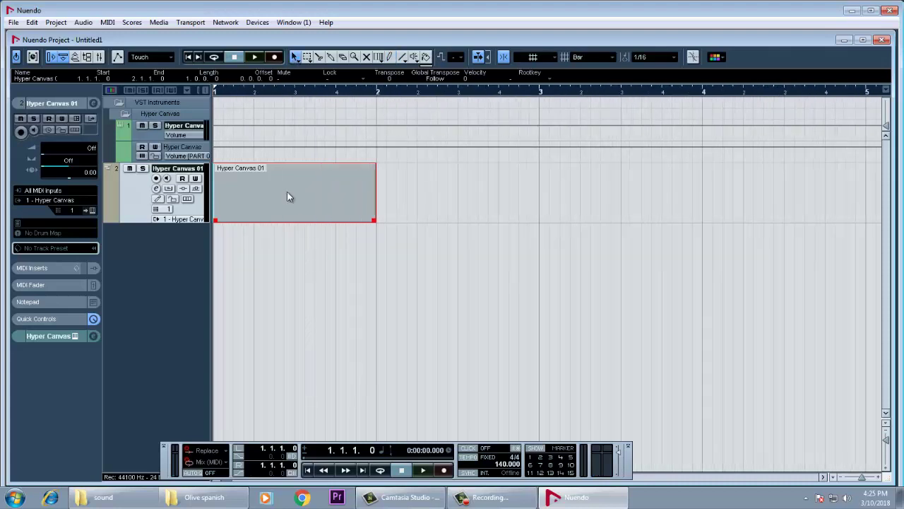
Loop the one-bar part by setting the locators to it and enabling cycle, and open it in the Key Editor.
key(p)
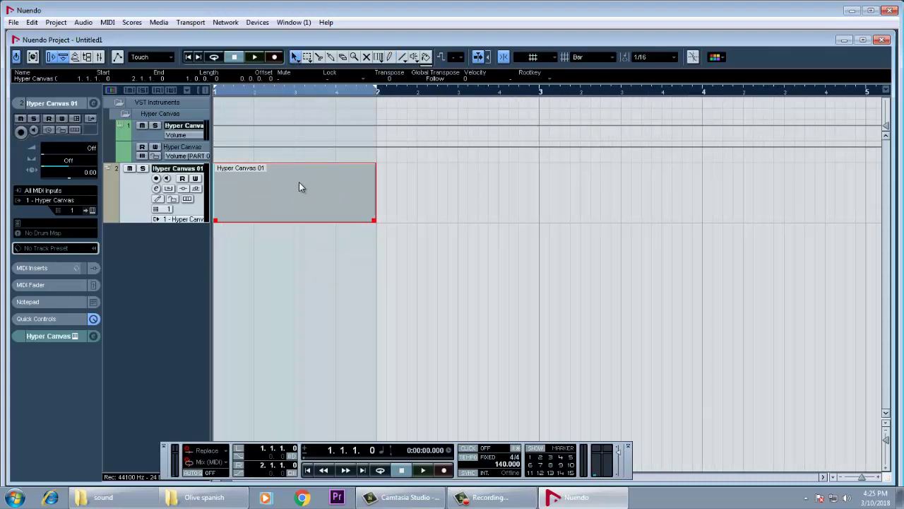
key(KP_Divide)
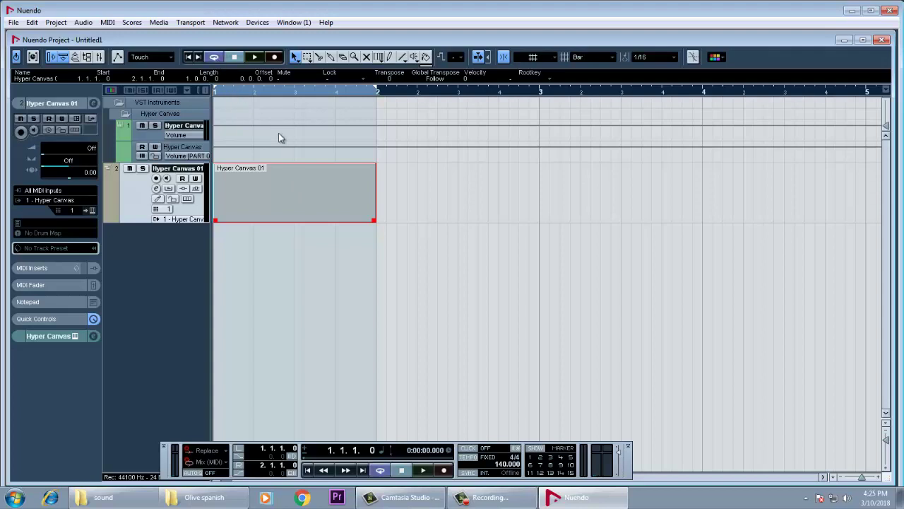
double_click(315, 214)
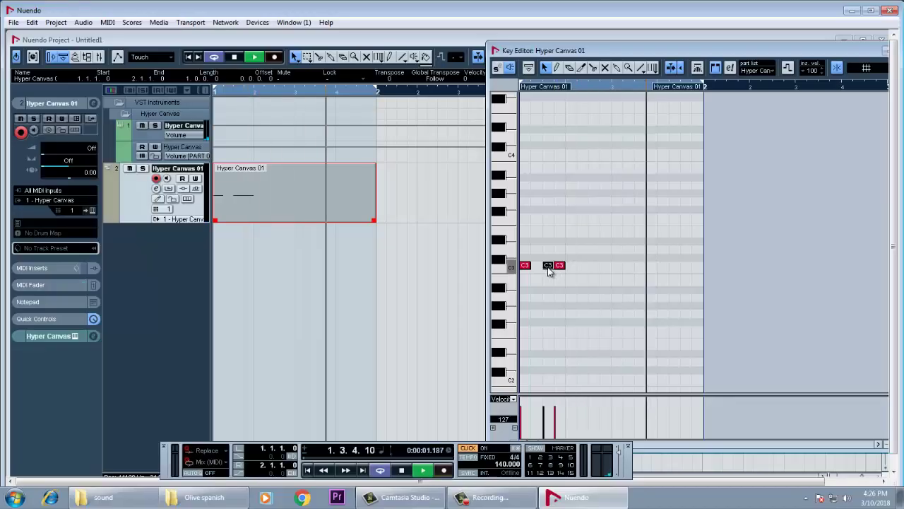
Draw two sixteenth-note C3 hits, one on beat 2 and one halfway through beat 2, with the loop playing.
key(space)
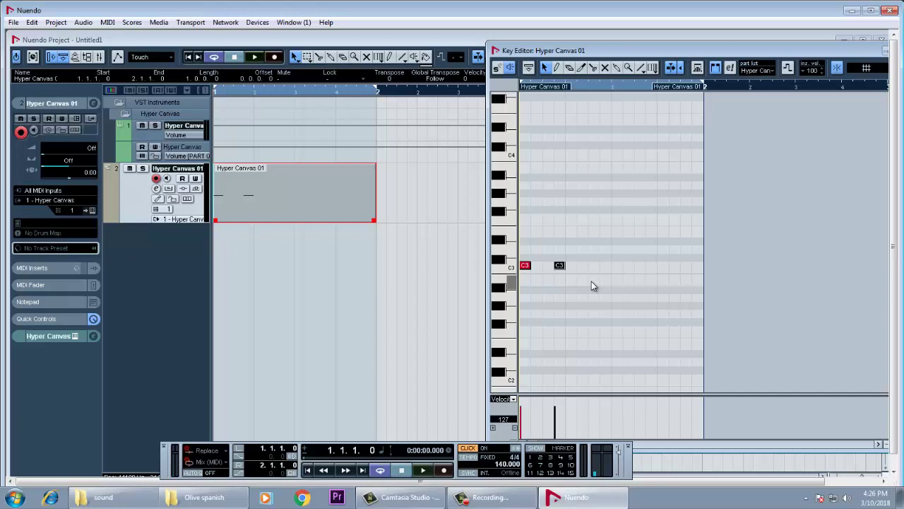
click(557, 67)
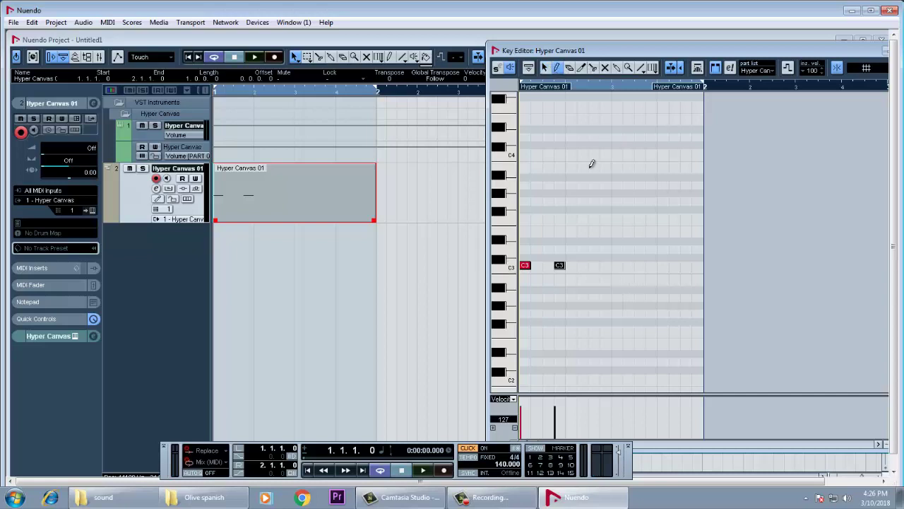
key(space)
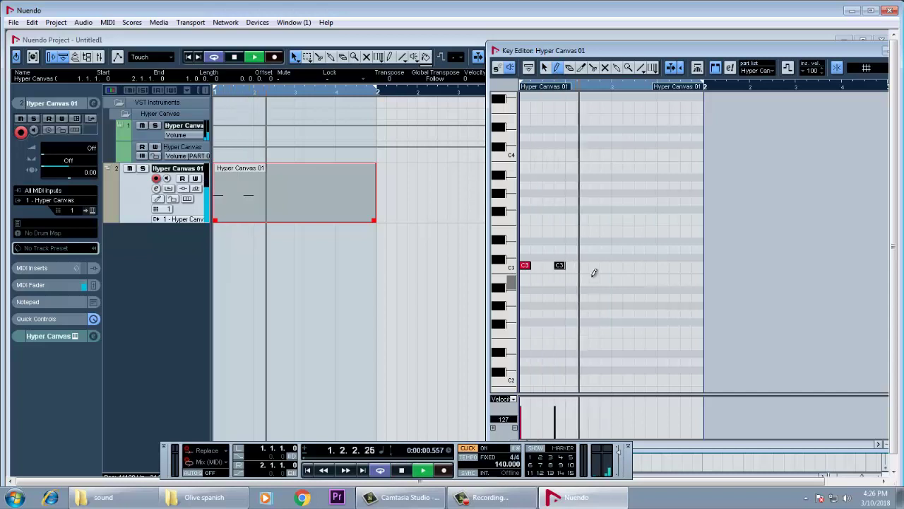
click(571, 265)
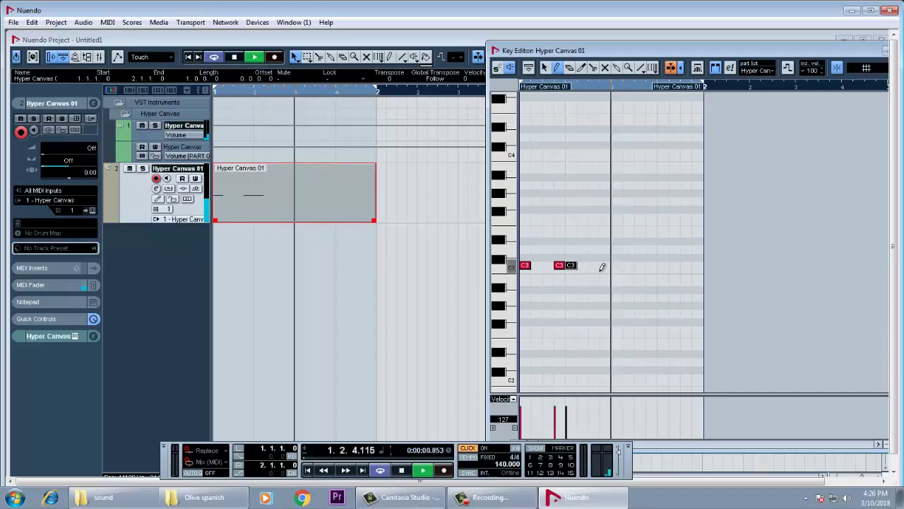
click(595, 264)
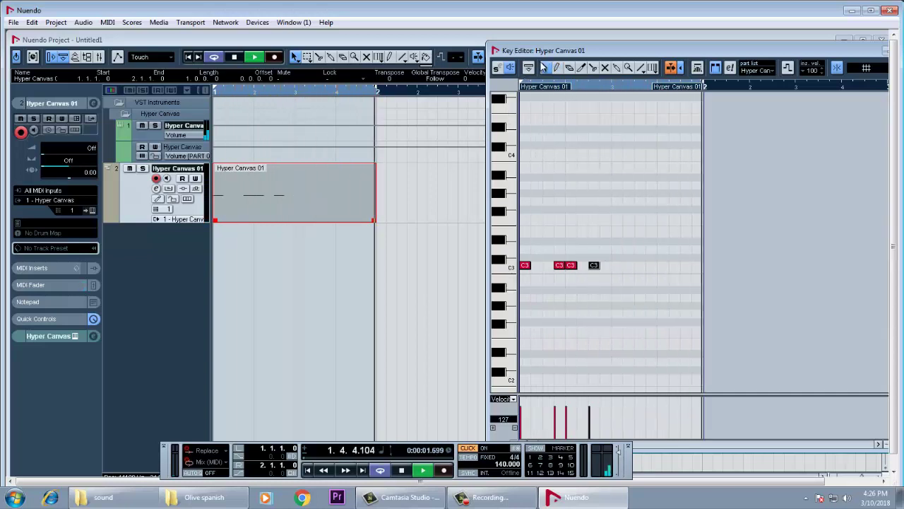
Draw a B0 note at the start of the bar and lengthen it to one beat.
click(543, 67)
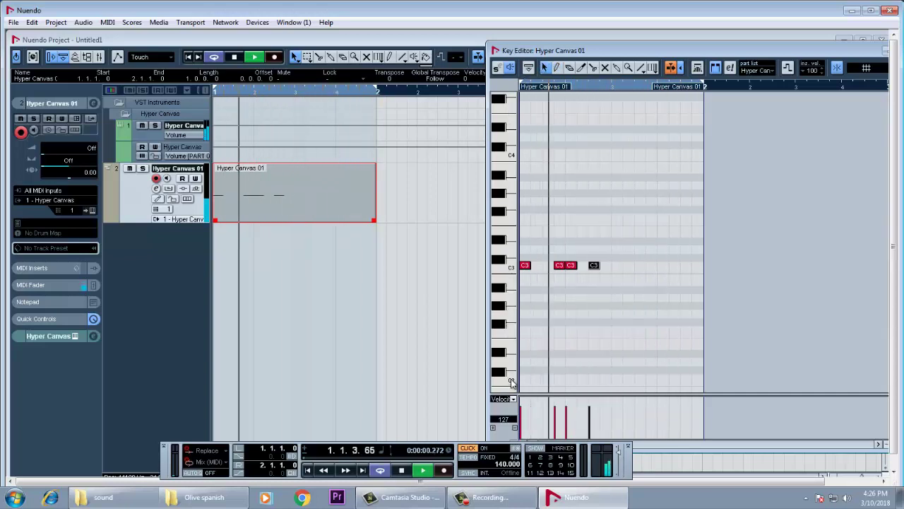
scroll(512, 381, down, 5)
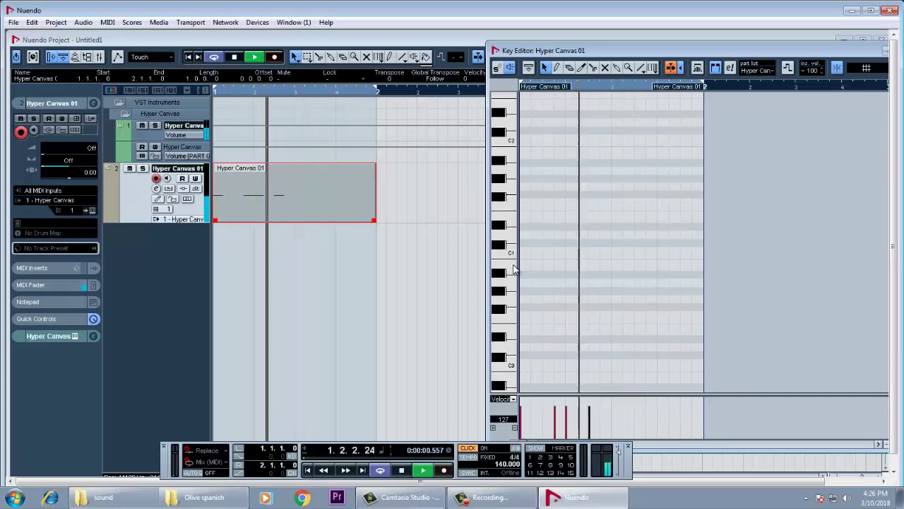
key(8)
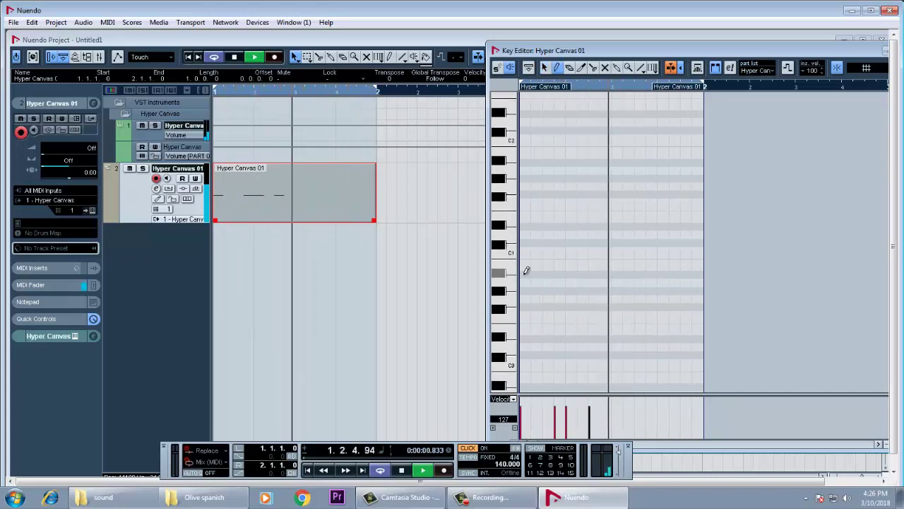
key(1)
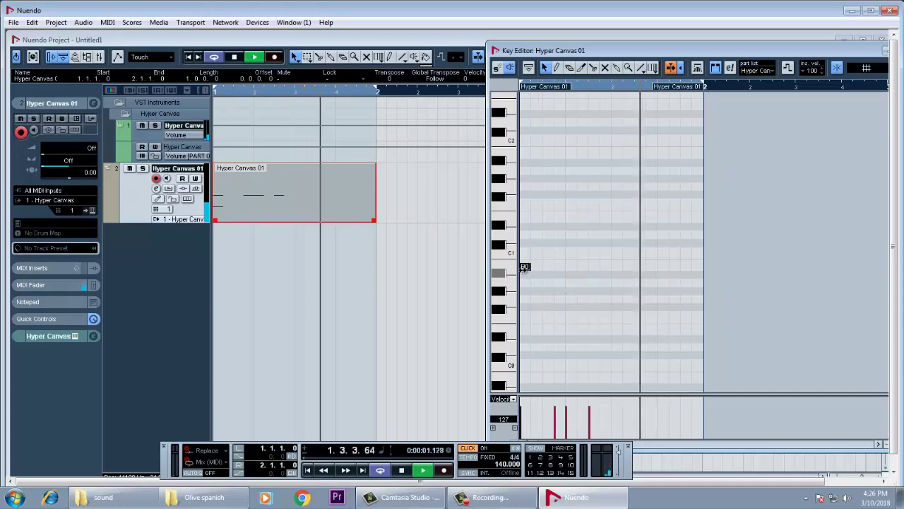
mouse_move(523, 267)
mouse_down()
mouse_move(615, 267)
mouse_move(565, 266)
mouse_up()
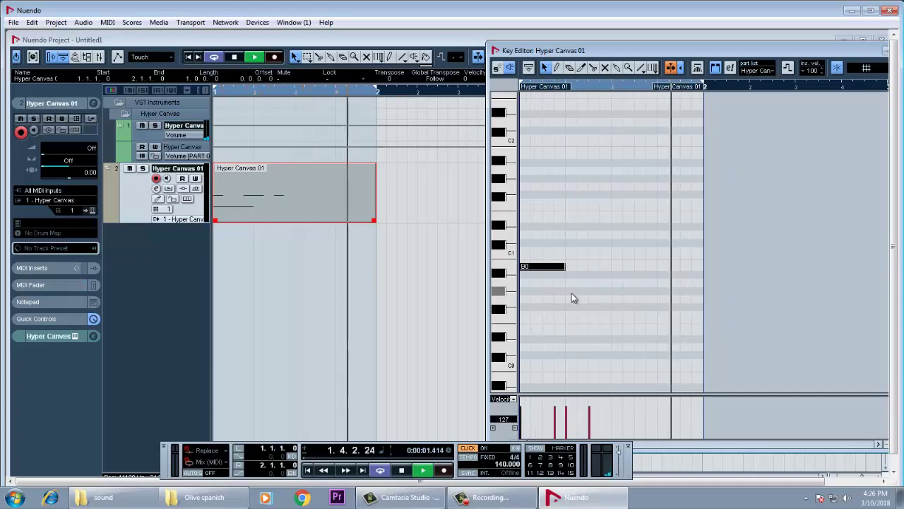
Duplicate the one-beat B0 note three times to fill the bar, and play the loop.
key(space)
click(555, 268)
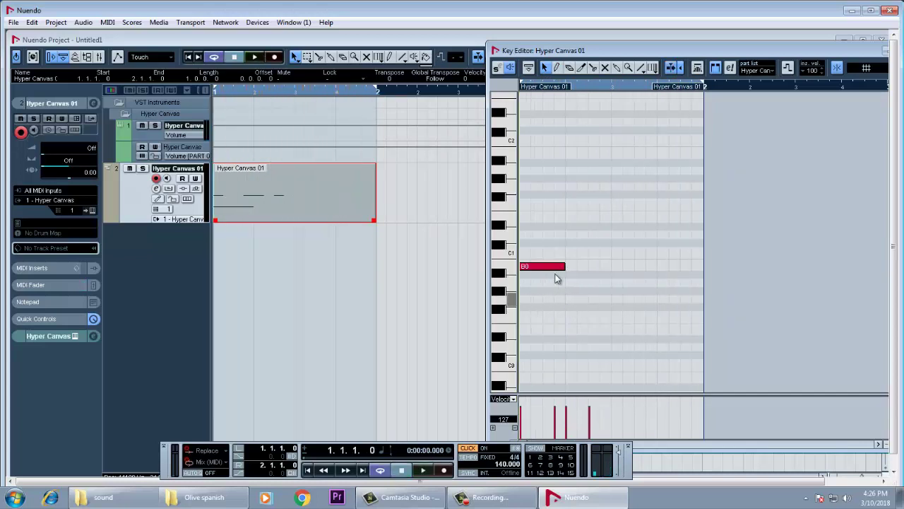
key(alt+d)
key(alt+d)
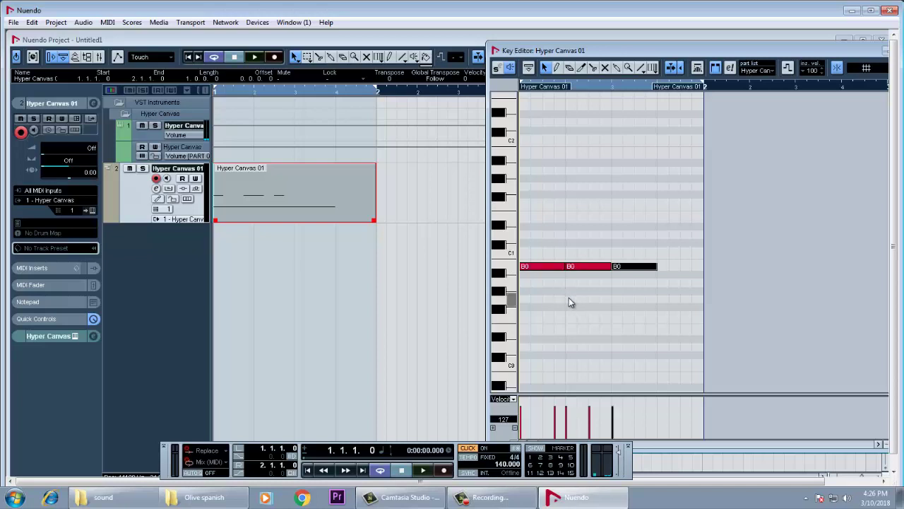
key(alt+d)
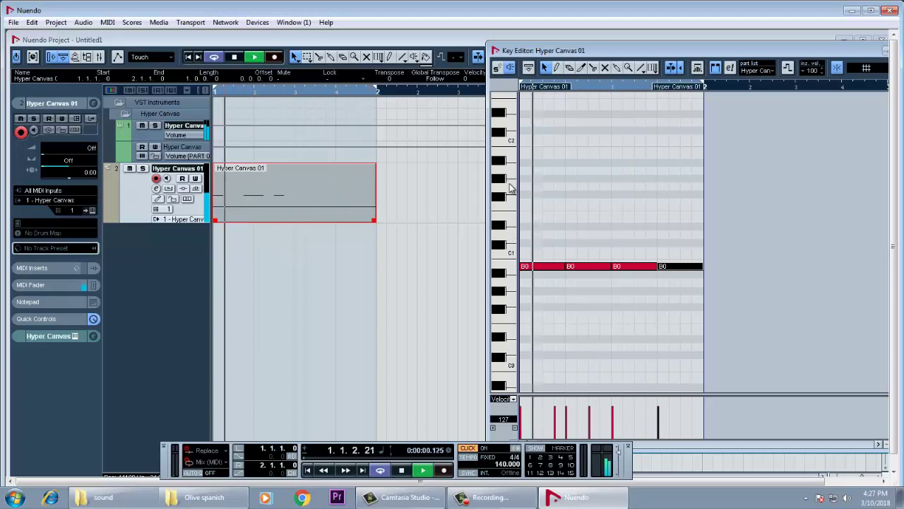
key(space)
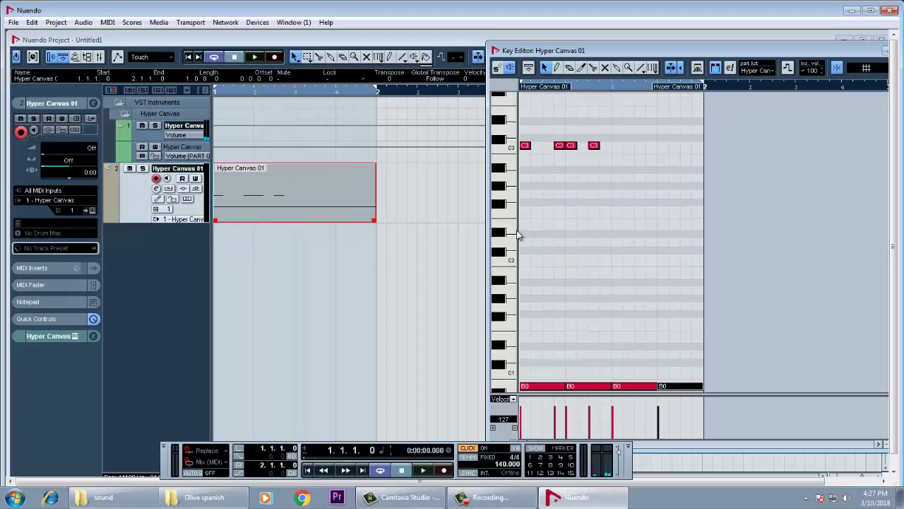
Draw sixteenth-note A3 hits on the second sixteenth of beat 1 and of beat 3.
click(499, 187)
scroll(498, 119, up, 3)
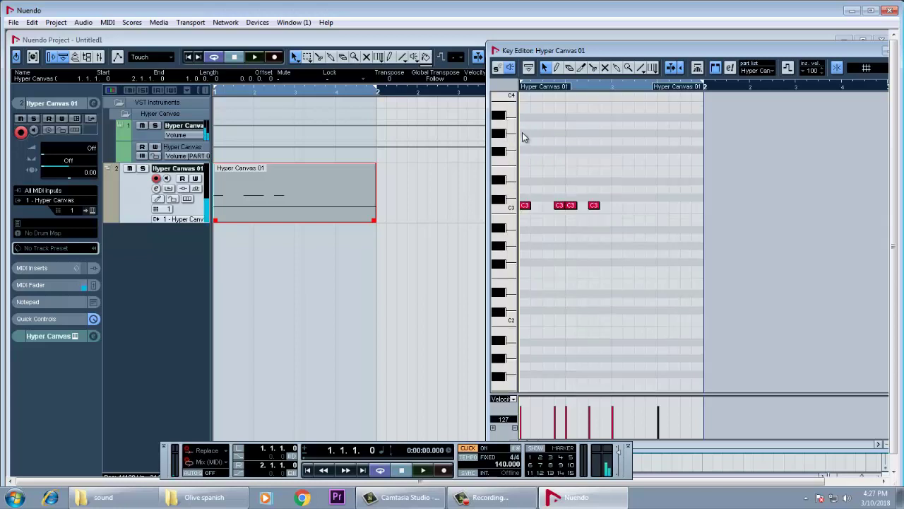
click(557, 67)
key(space)
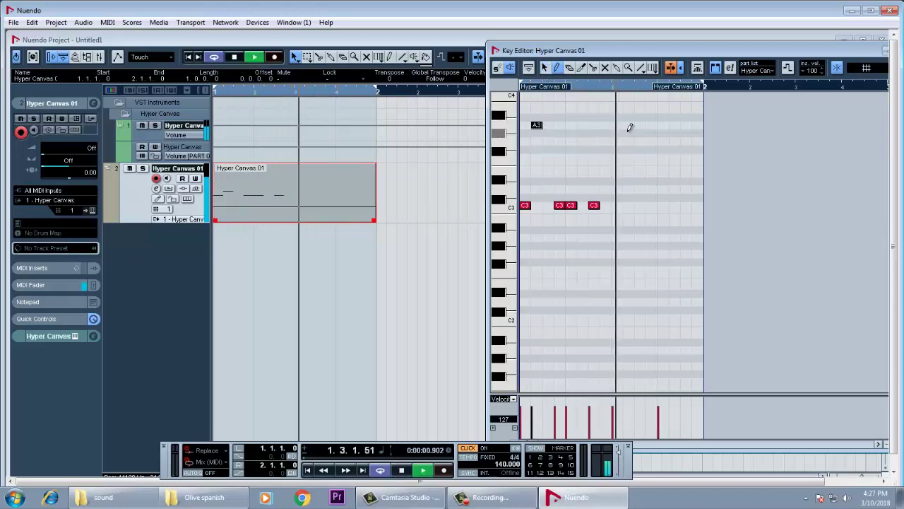
click(629, 124)
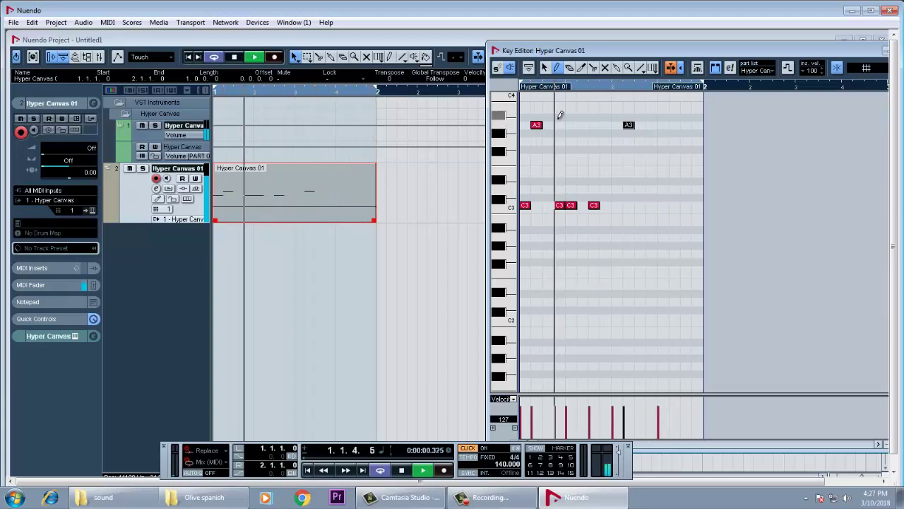
Draw an A#3 note starting halfway through beat 1 and shorten it to an eighth note.
drag(548, 117, 668, 117)
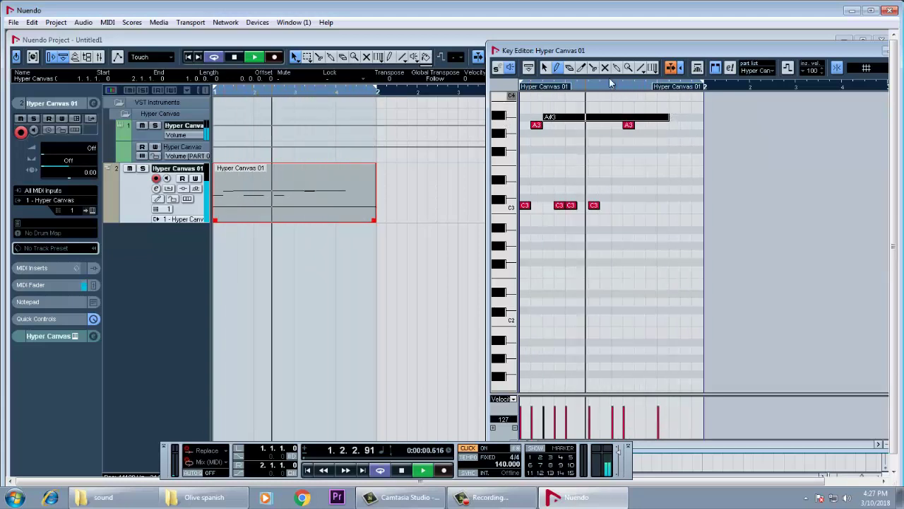
click(549, 69)
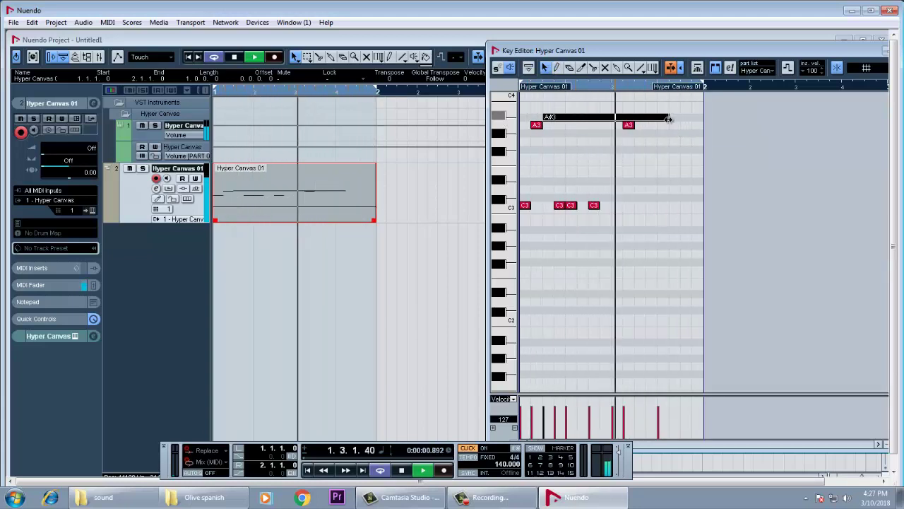
drag(668, 116, 551, 117)
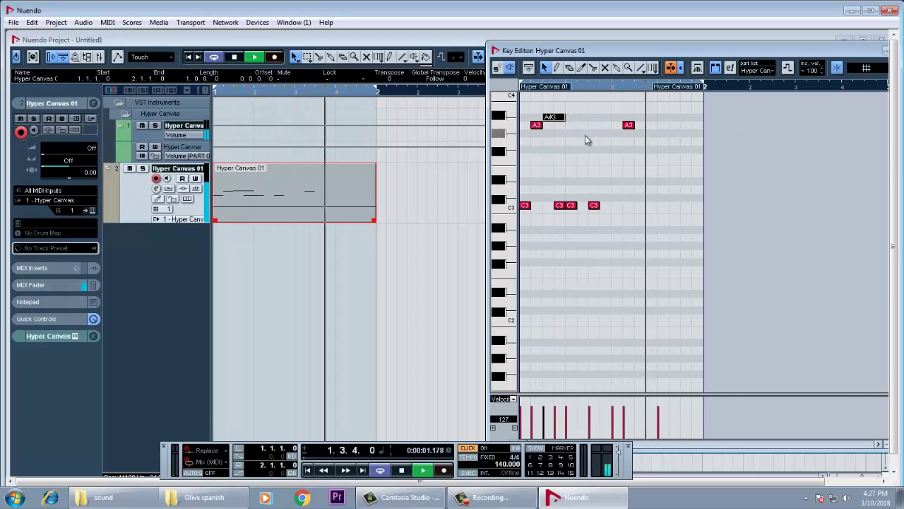
Duplicate the eighth-note A#3 six times to the end of the bar and stop playback.
key(alt+d)
key(alt+d)
key(alt+d)
key(alt+d)
key(alt+d)
key(alt+d)
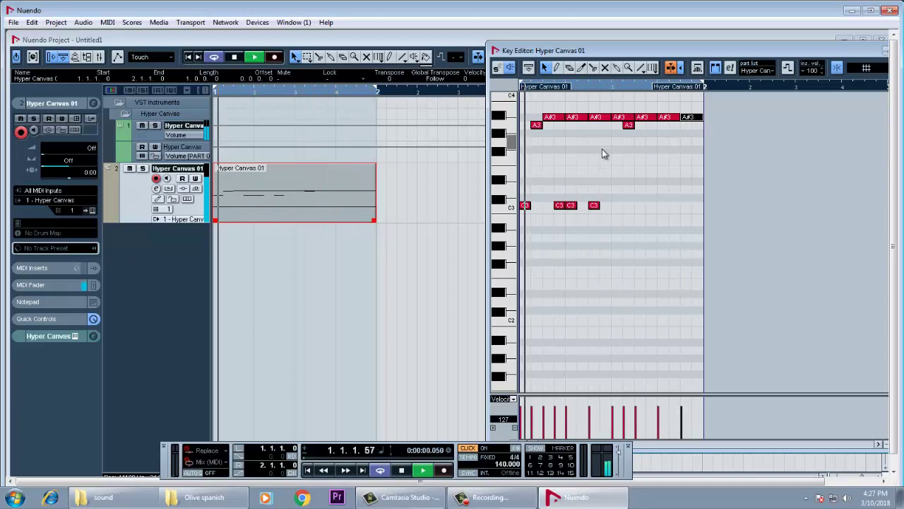
key(space)
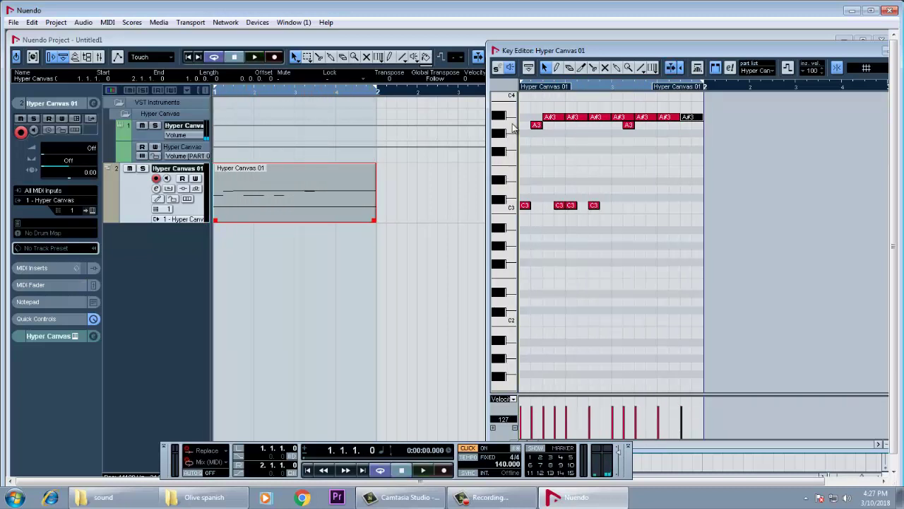
Deselect the notes, audition the A#3 drum sound, and listen to the looped pattern.
drag(717, 109, 728, 139)
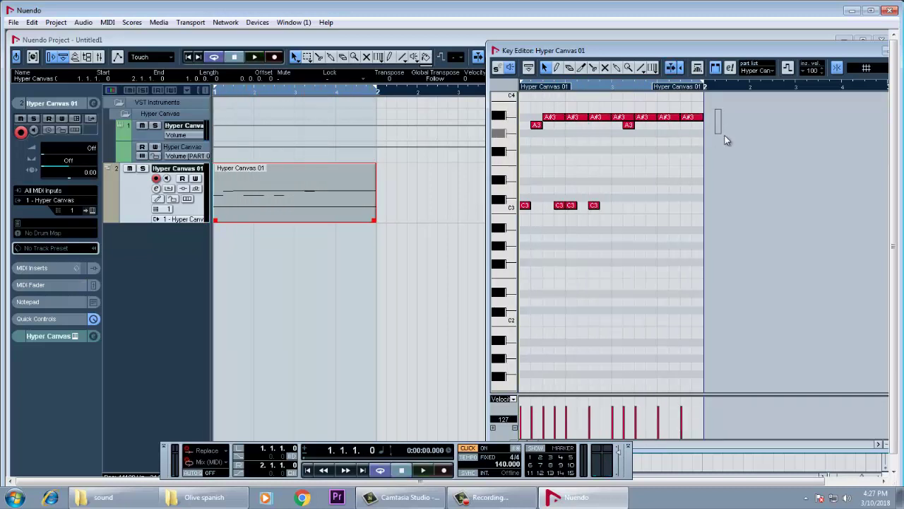
click(498, 119)
click(498, 119)
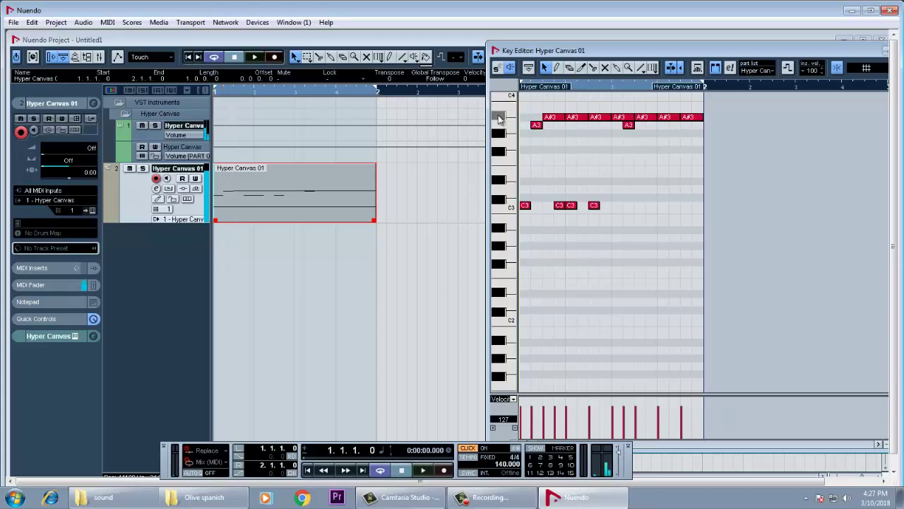
key(space)
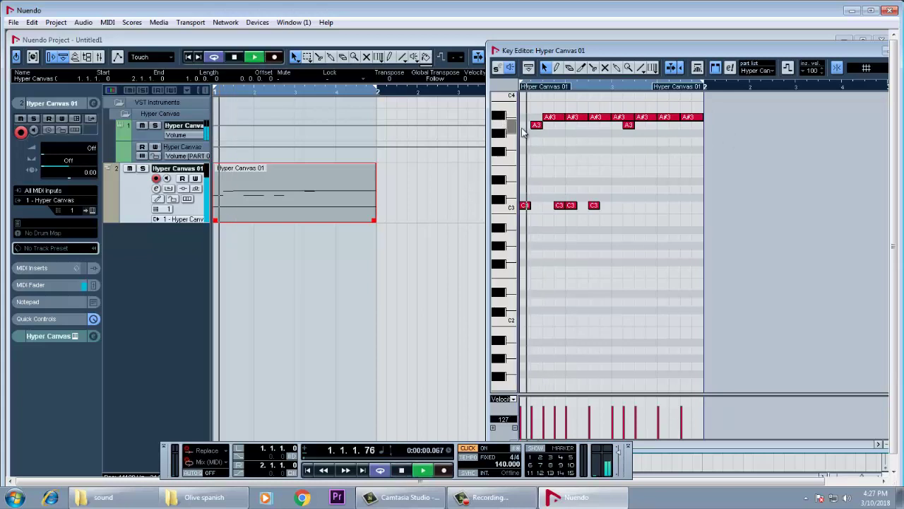
key(space)
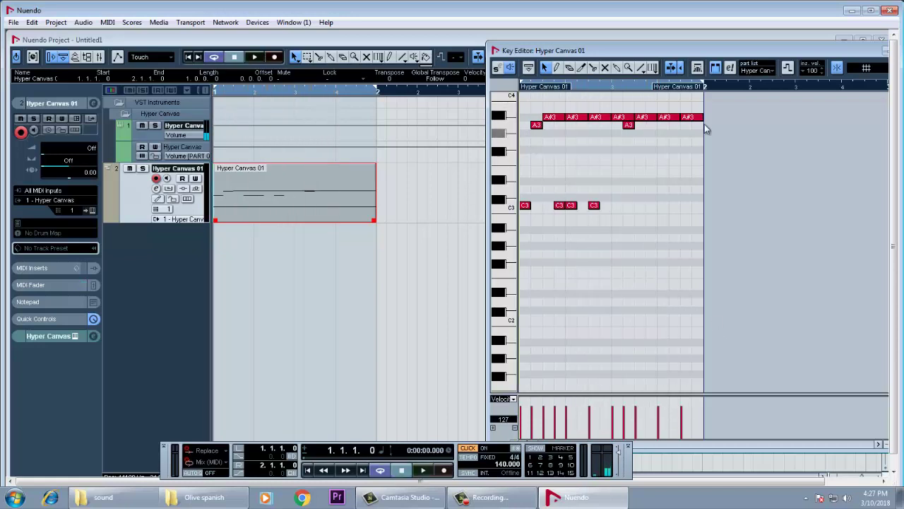
Select all the A#3 notes, redraw their velocities at slightly varied levels, and play the loop to check them.
drag(722, 106, 543, 120)
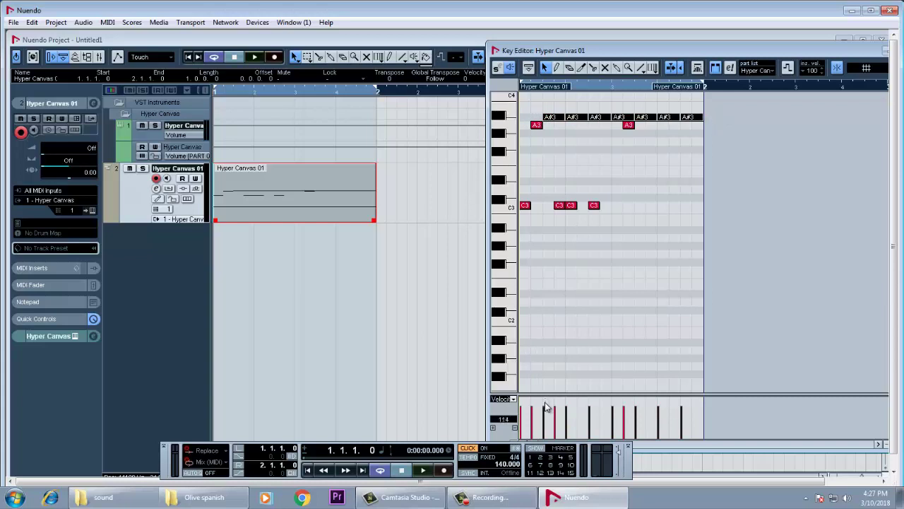
click(546, 410)
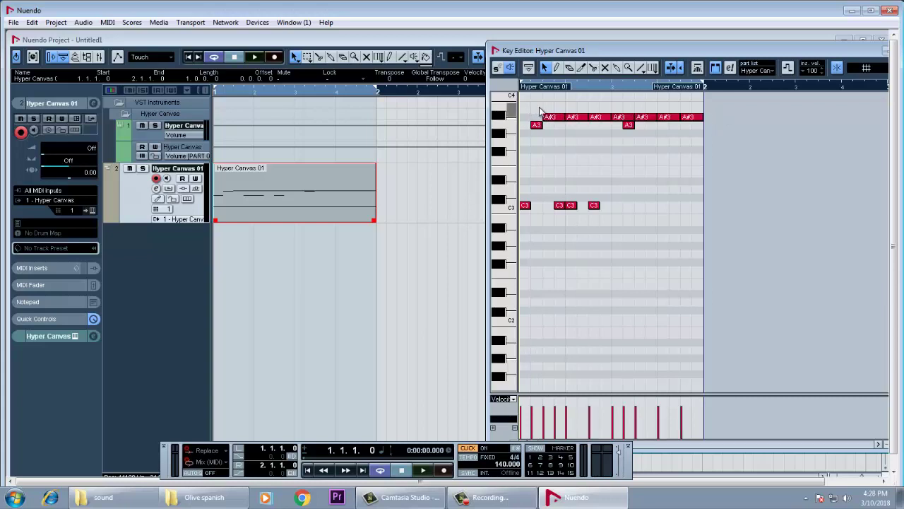
drag(539, 109, 711, 125)
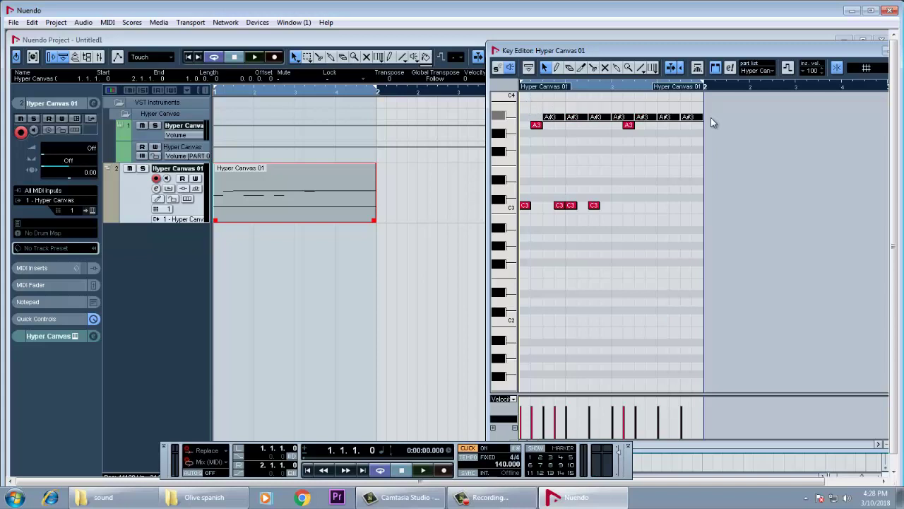
click(556, 67)
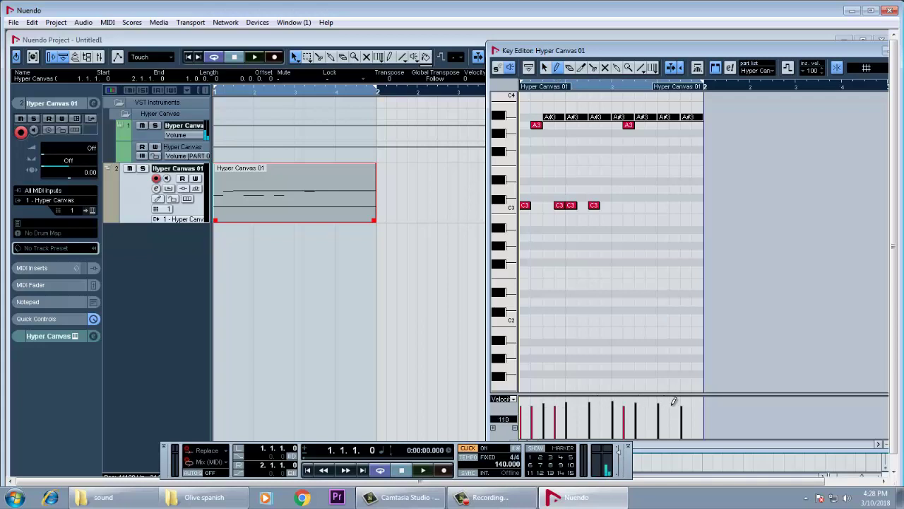
key(space)
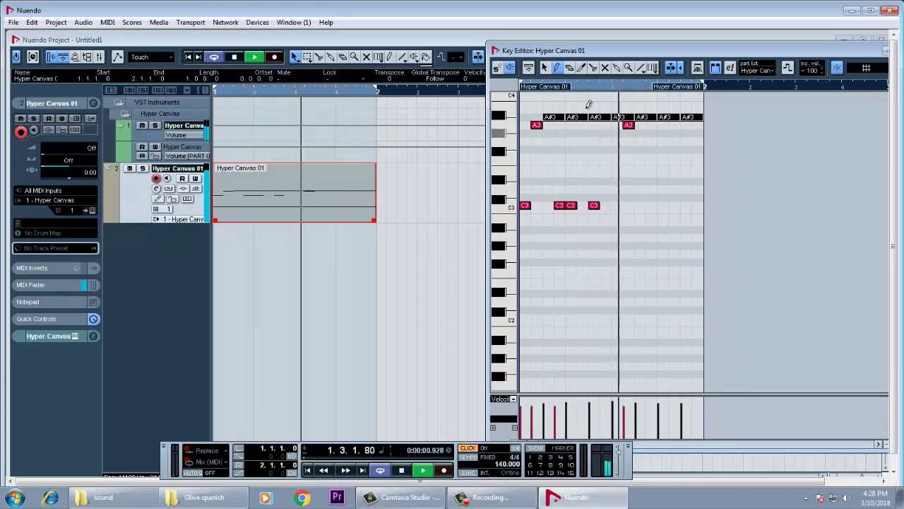
click(545, 68)
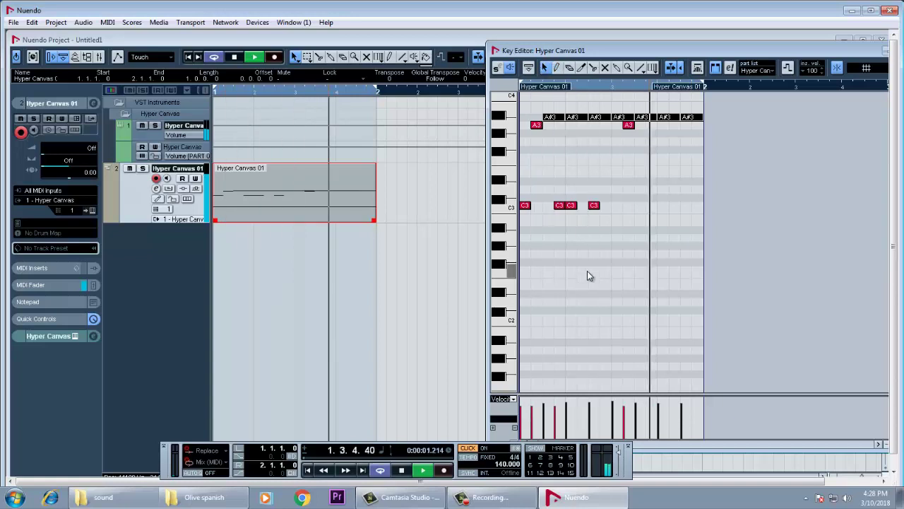
key(space)
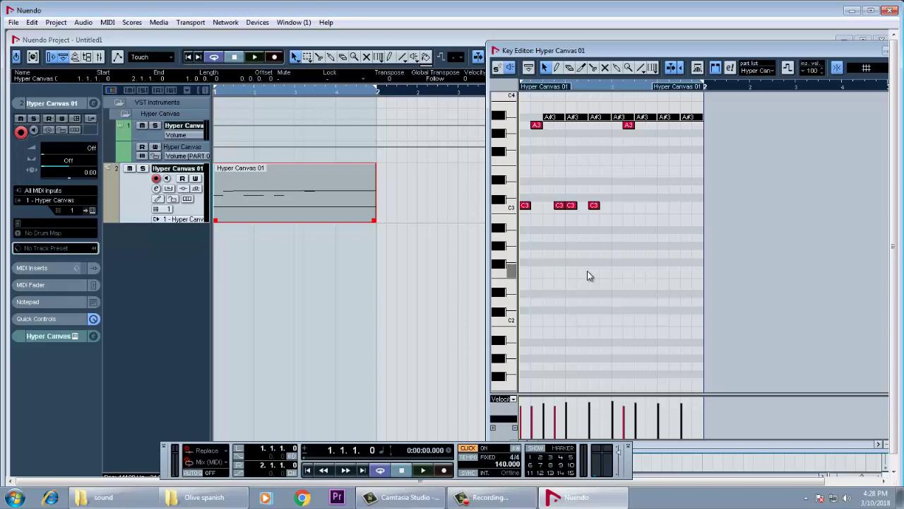
Close the Key Editor and add one MIDI track to the project.
key(ctrl+w)
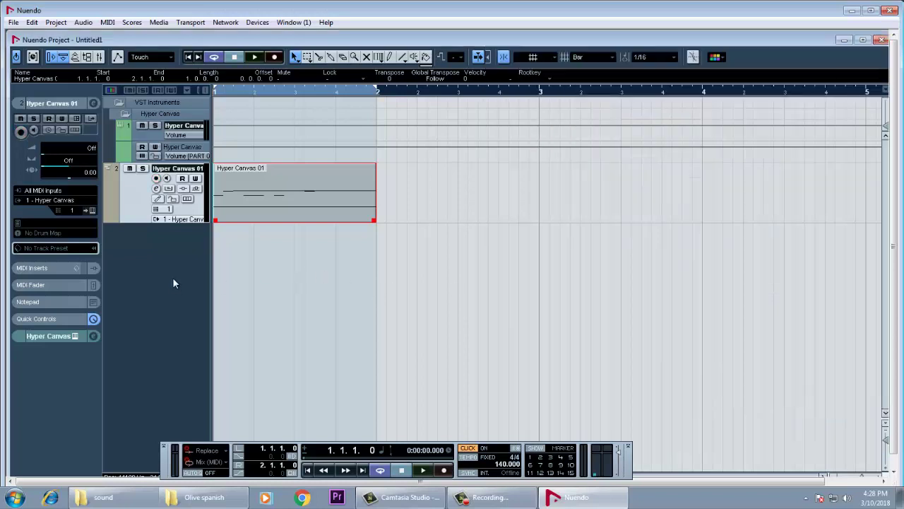
right_click(163, 268)
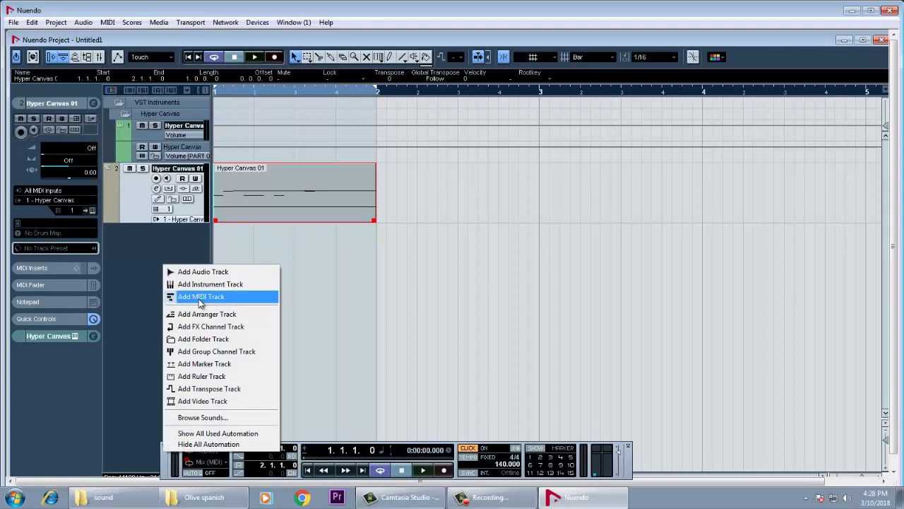
click(201, 296)
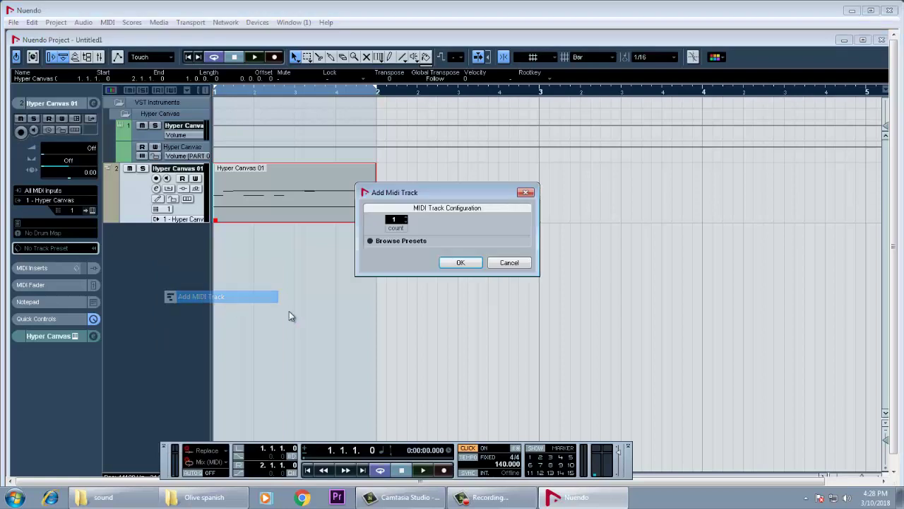
click(461, 264)
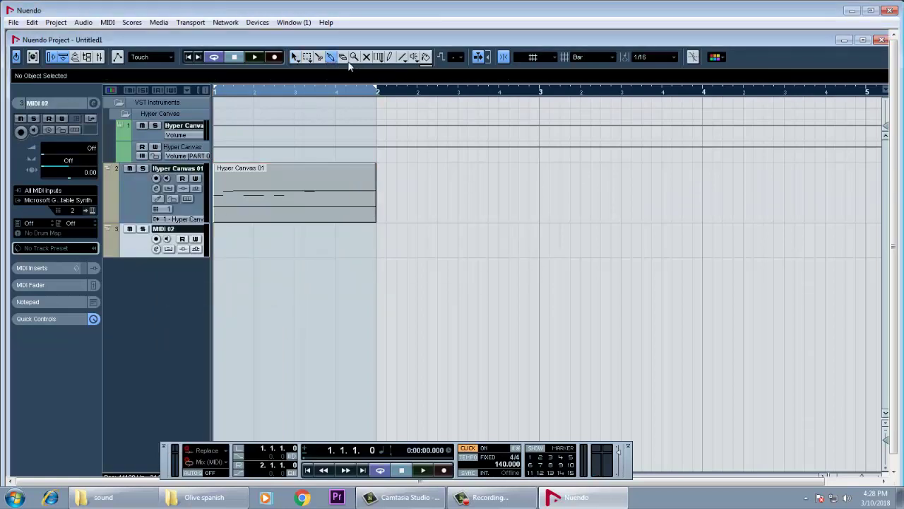
Draw a one-bar part at bar 1 on the new MIDI track and route the track's output to Hyper Canvas.
click(389, 56)
click(228, 245)
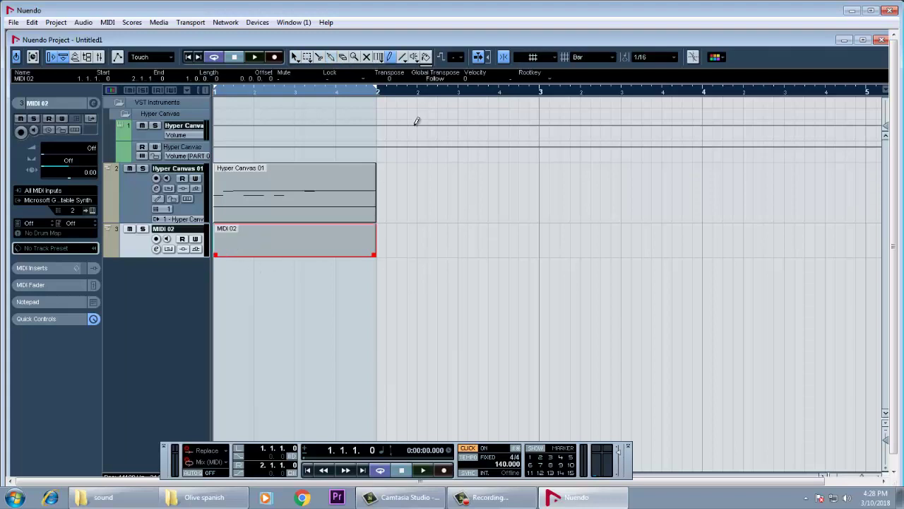
click(68, 201)
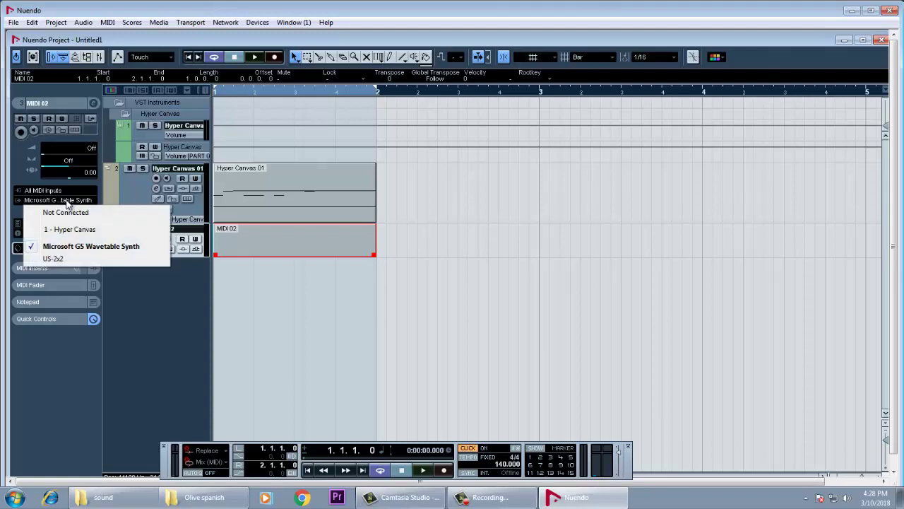
click(74, 230)
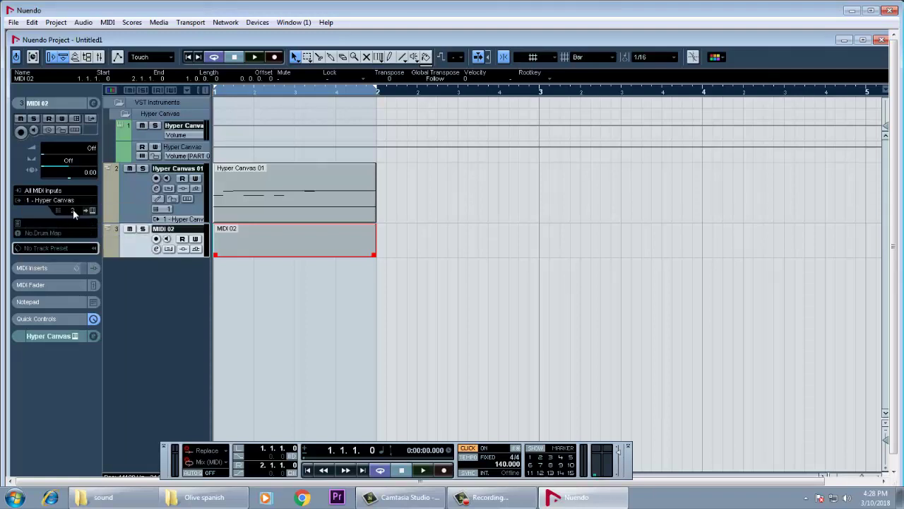
scroll(73, 209, up, 1)
click(67, 201)
click(127, 335)
Load the bass preset 034 000 Fingered Bs. on Hyper Canvas part 02 and open the empty MIDI 02 part for editing.
click(91, 210)
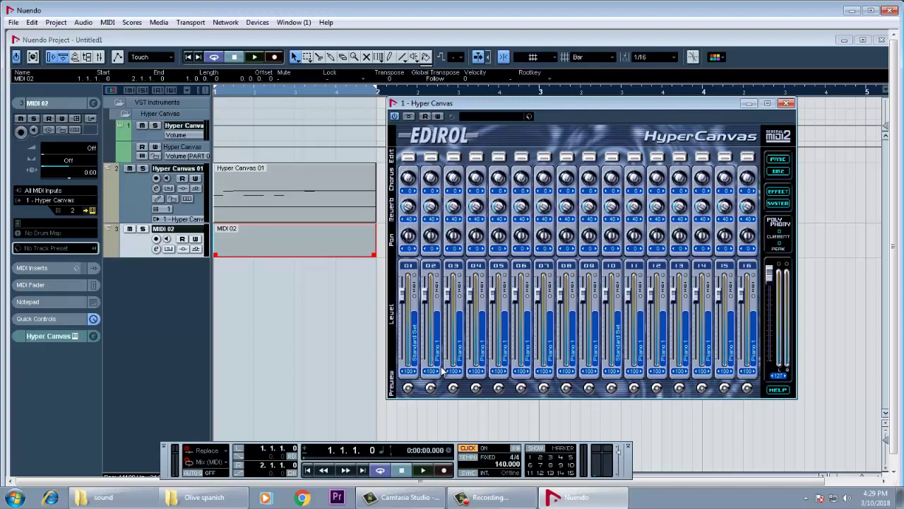
click(432, 157)
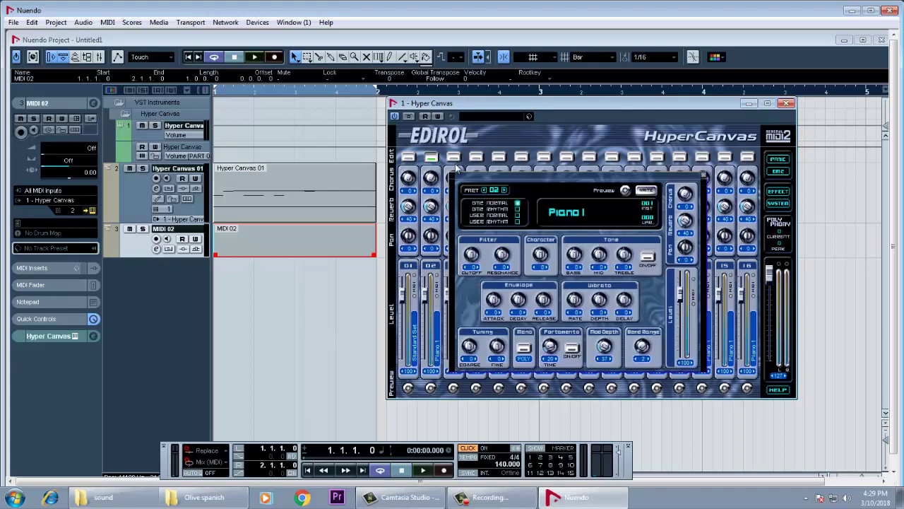
click(591, 211)
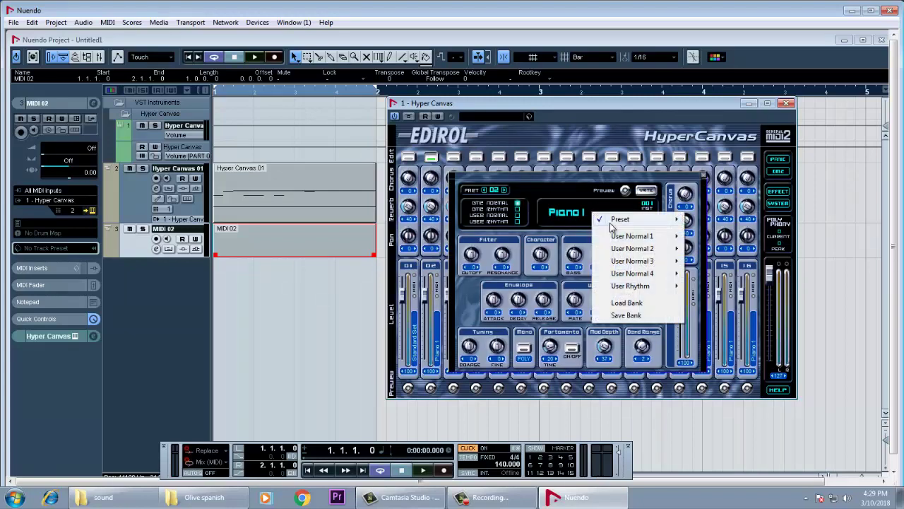
mouse_move(620, 222)
mouse_move(714, 269)
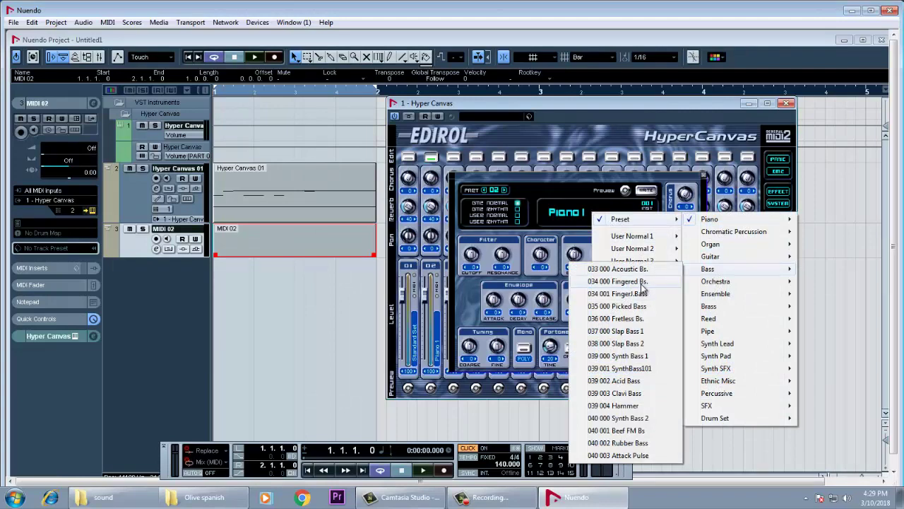
click(642, 283)
double_click(247, 251)
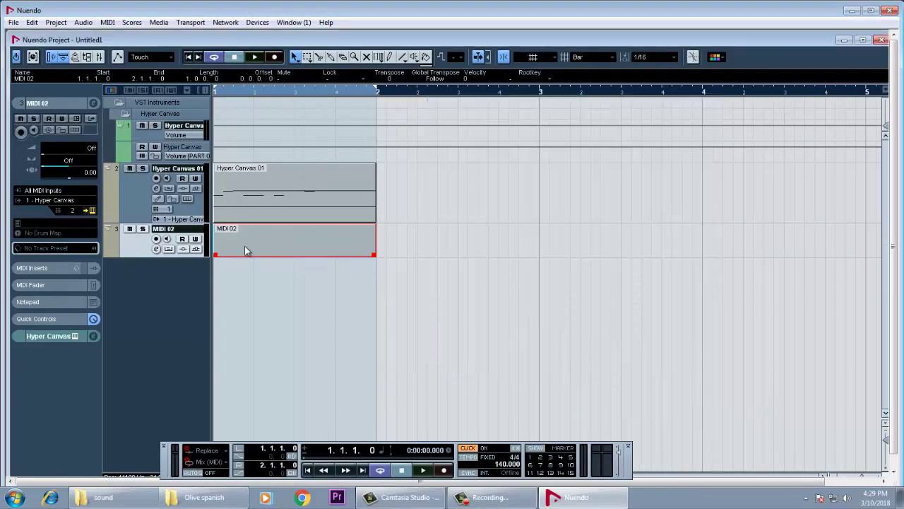
Audition low bass pitches between C-1 and C1 on the keyboard of the MIDI 02 part.
scroll(526, 367, down, 6)
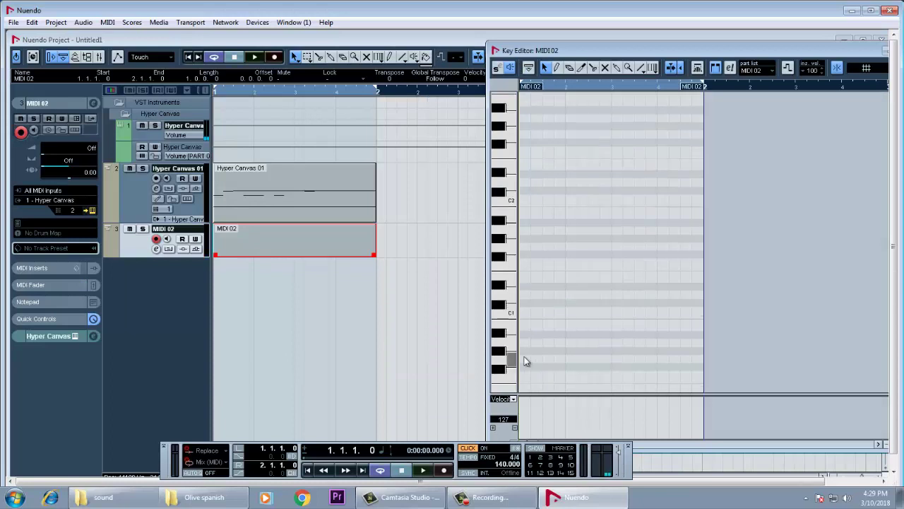
click(513, 278)
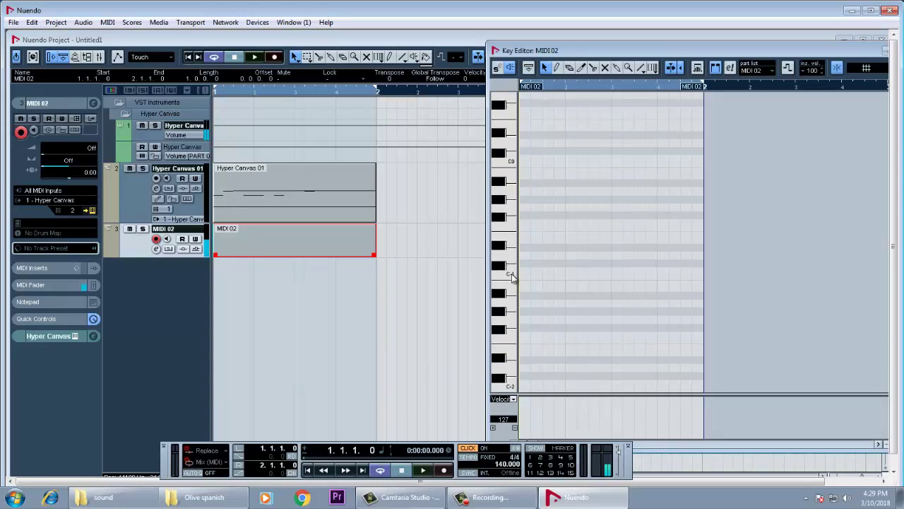
click(512, 163)
scroll(519, 125, up, 2)
click(511, 171)
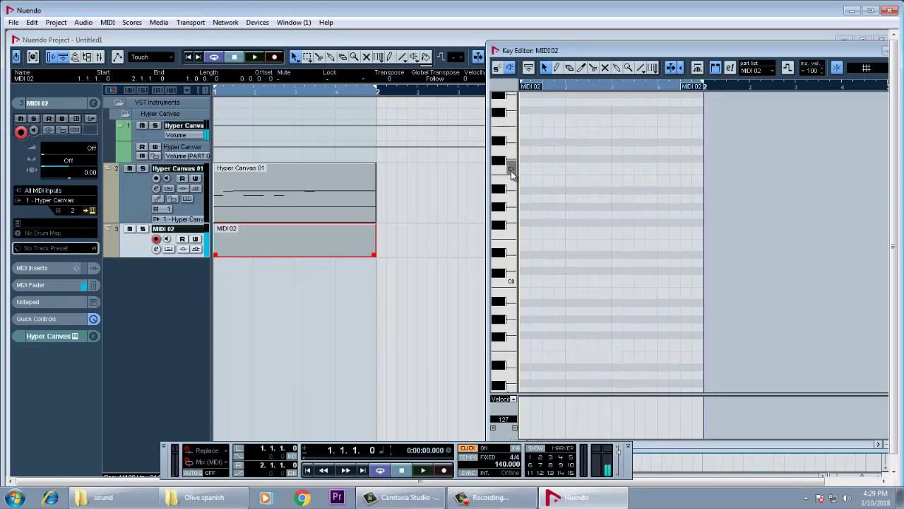
click(510, 163)
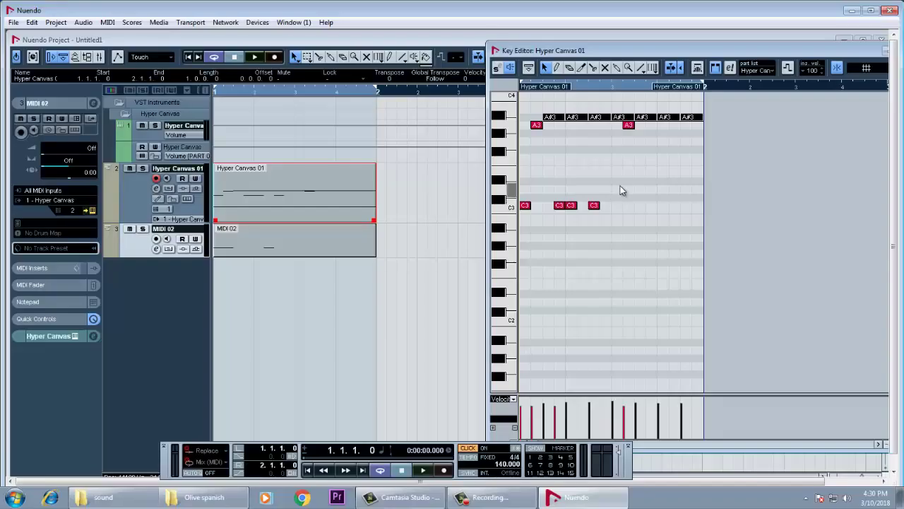
Copy the four C3 notes from the Hyper Canvas 01 part and paste them into MIDI 02 in place of its two C1 notes.
drag(620, 185, 523, 224)
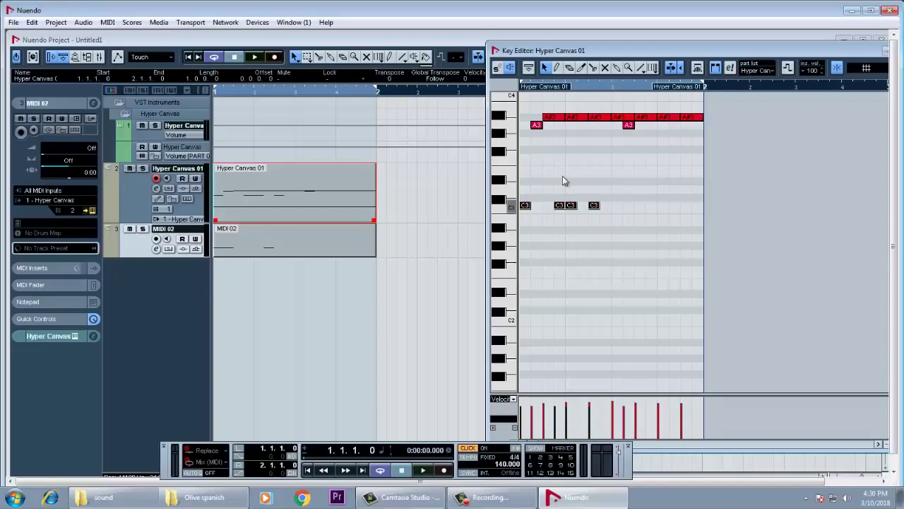
drag(617, 188, 520, 224)
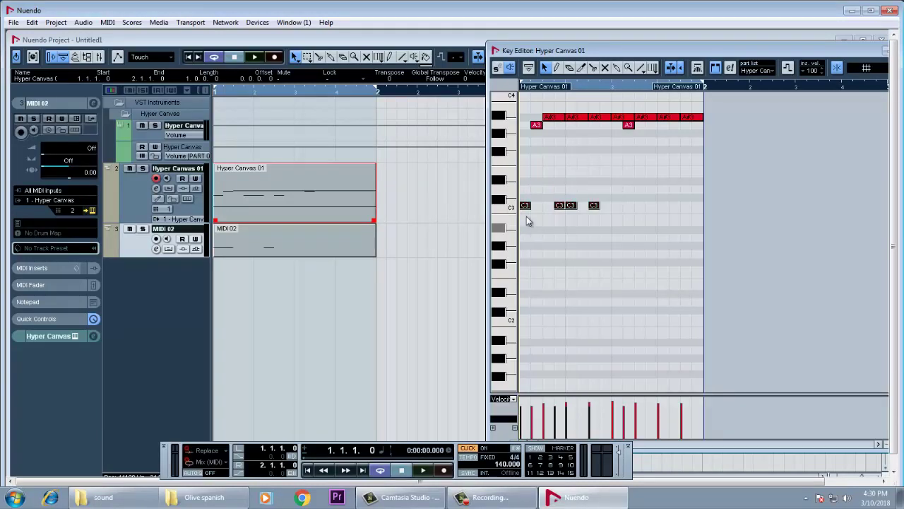
click(513, 207)
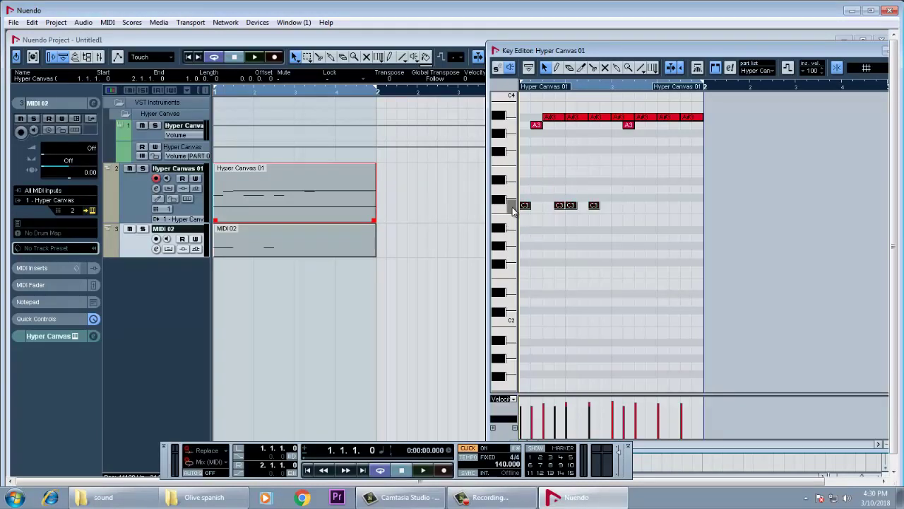
click(282, 250)
double_click(282, 254)
drag(623, 157, 520, 199)
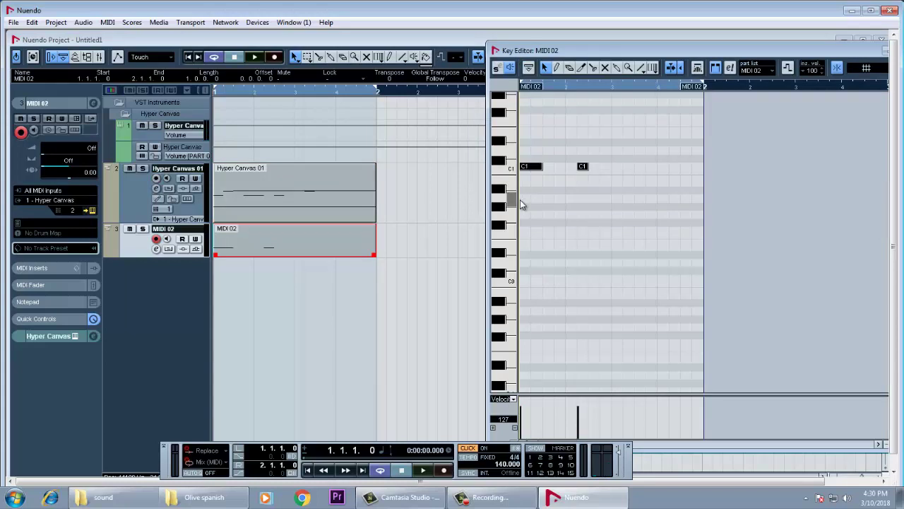
key(Delete)
key(ctrl+z)
scroll(610, 282, up, 5)
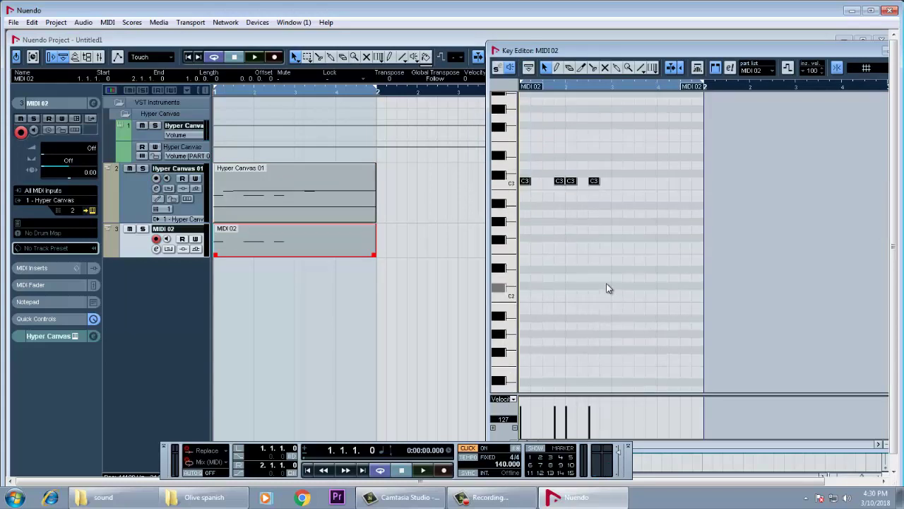
Move the four pasted notes in MIDI 02 down to C1 and start playing the loop.
drag(525, 185, 525, 372)
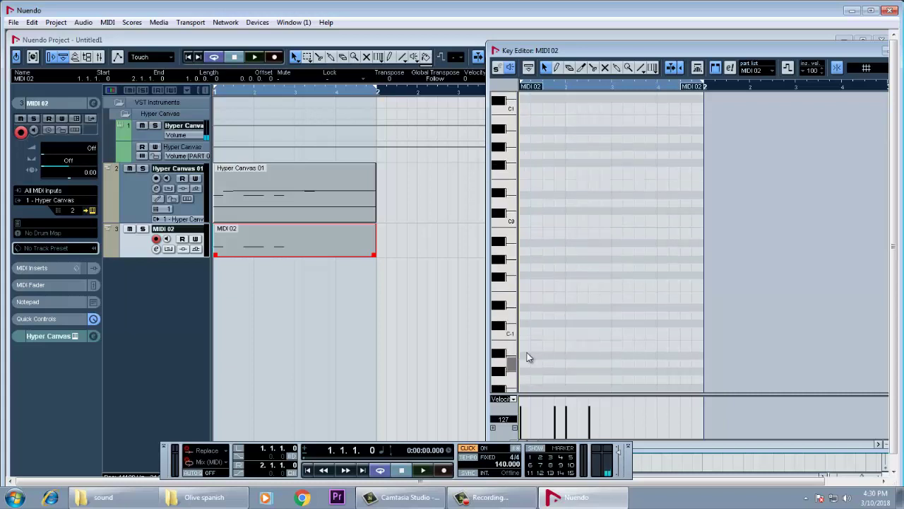
scroll(550, 214, up, 5)
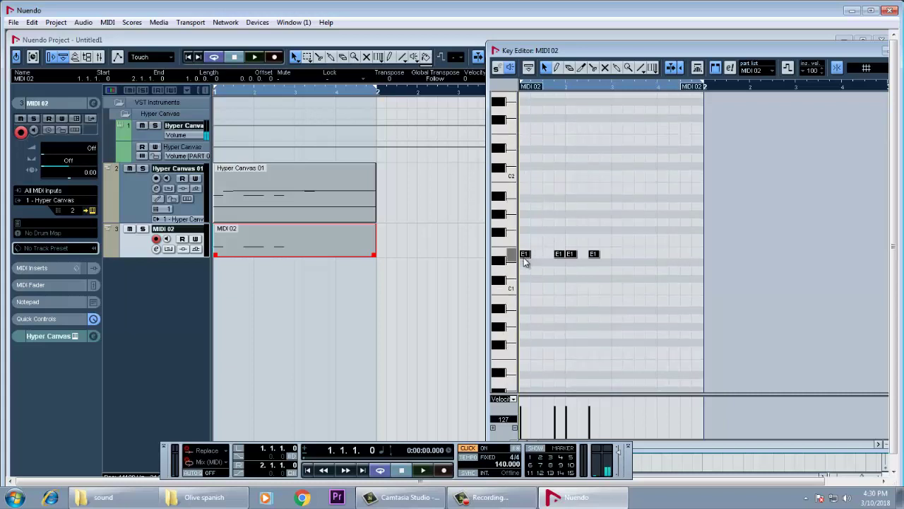
drag(524, 257, 525, 290)
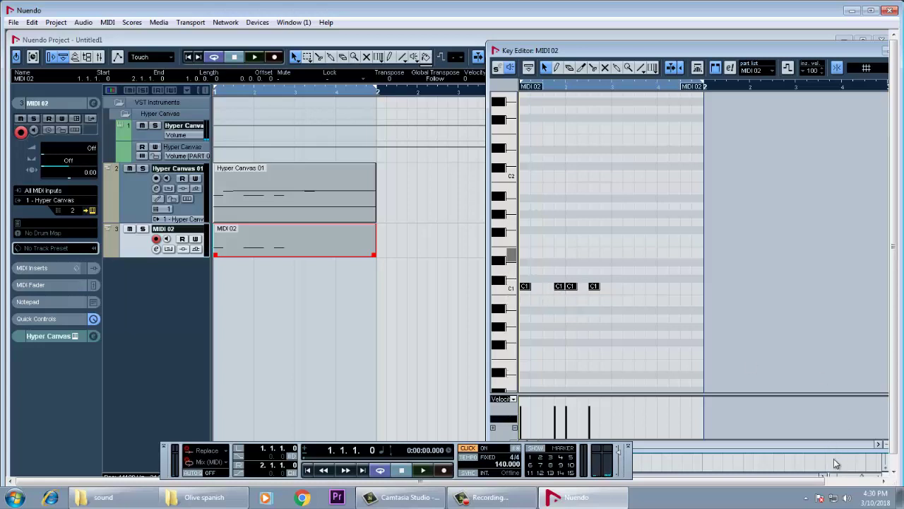
key(space)
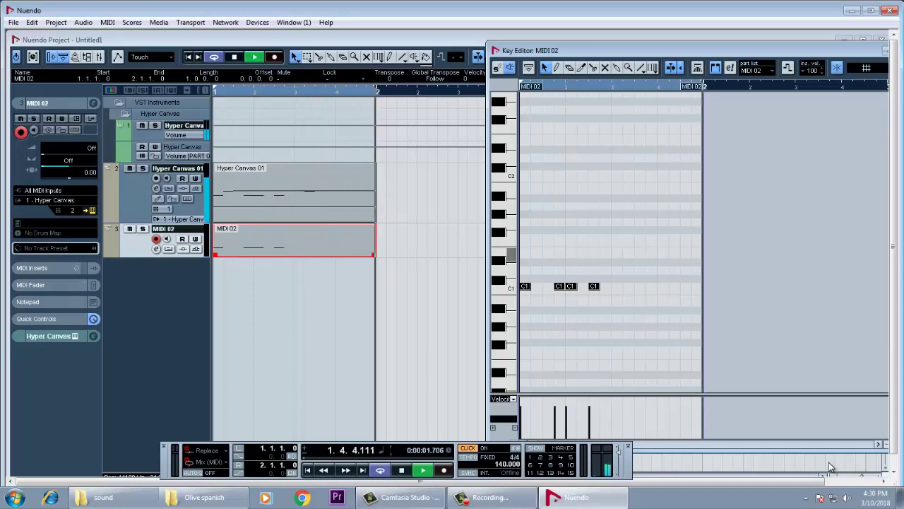
Add a C1 note on beat 3 of MIDI 02, lengthen it to an eighth note, and close the editor.
click(556, 67)
click(617, 287)
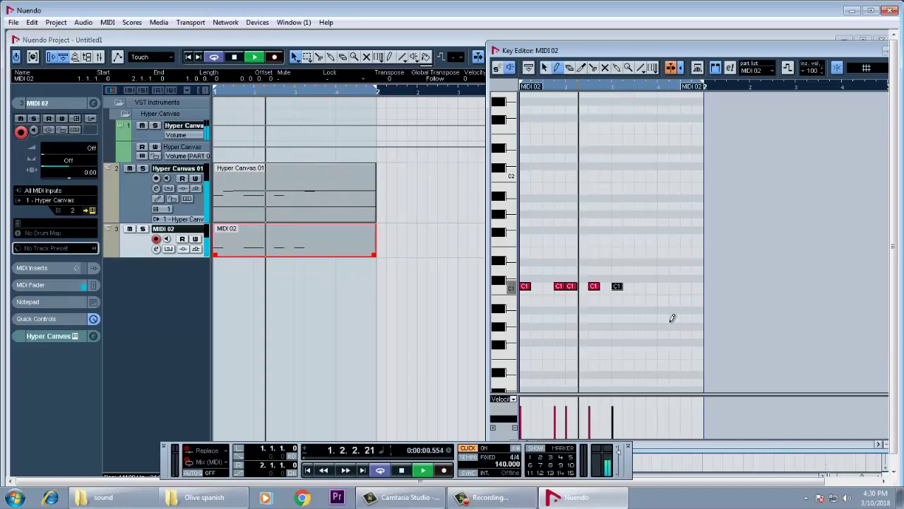
click(543, 66)
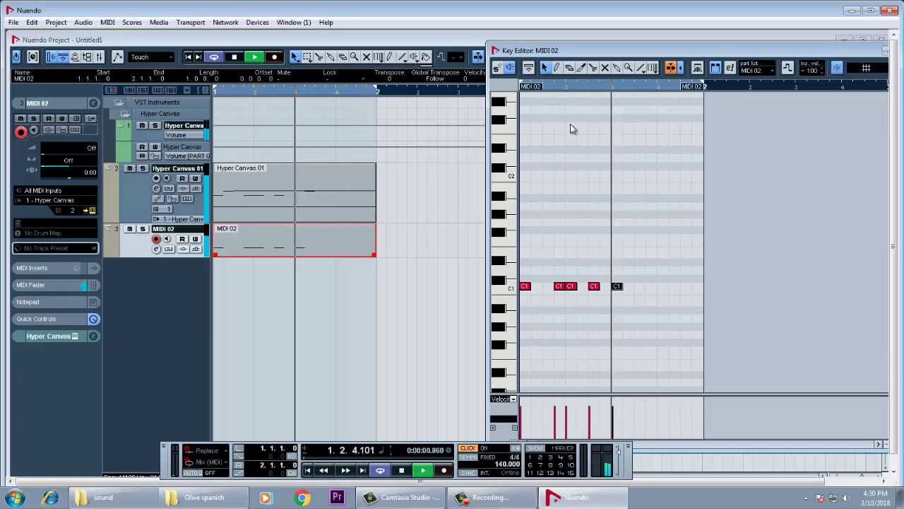
drag(622, 286, 640, 287)
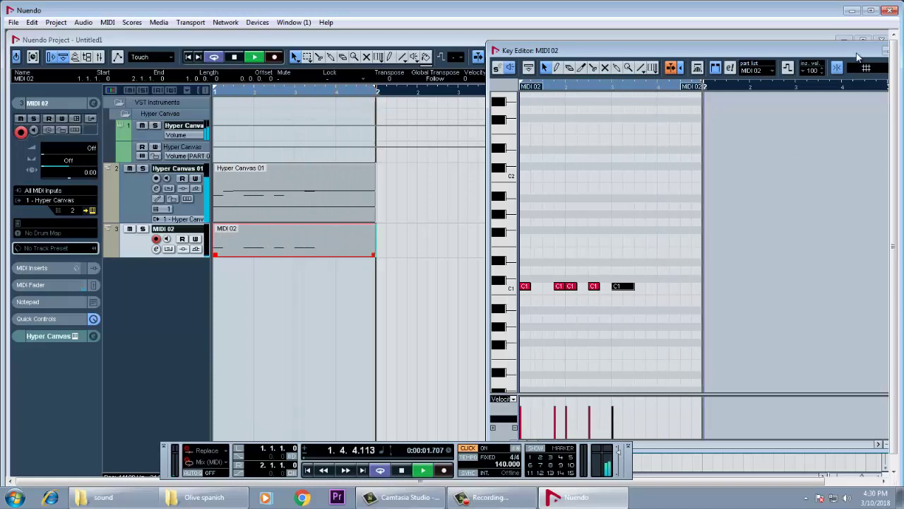
click(883, 51)
key(space)
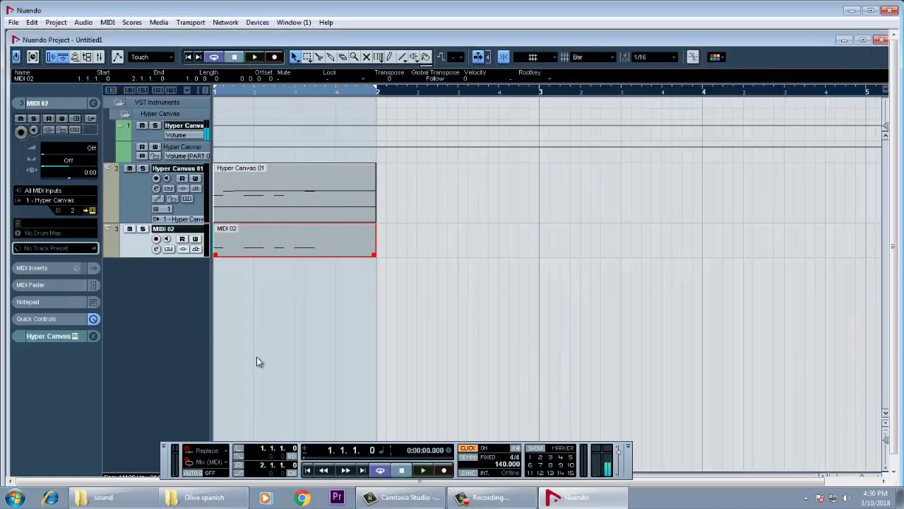
Add one MIDI track below the MIDI 02 track.
right_click(185, 279)
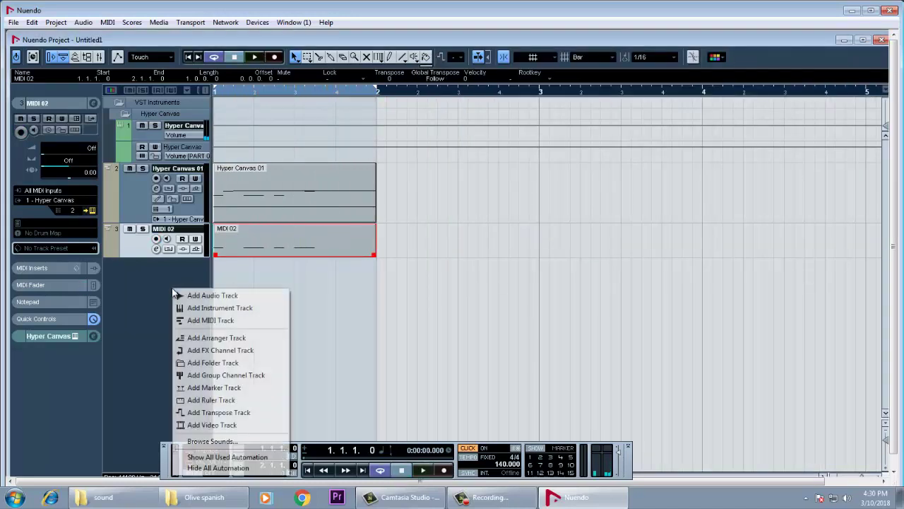
click(204, 322)
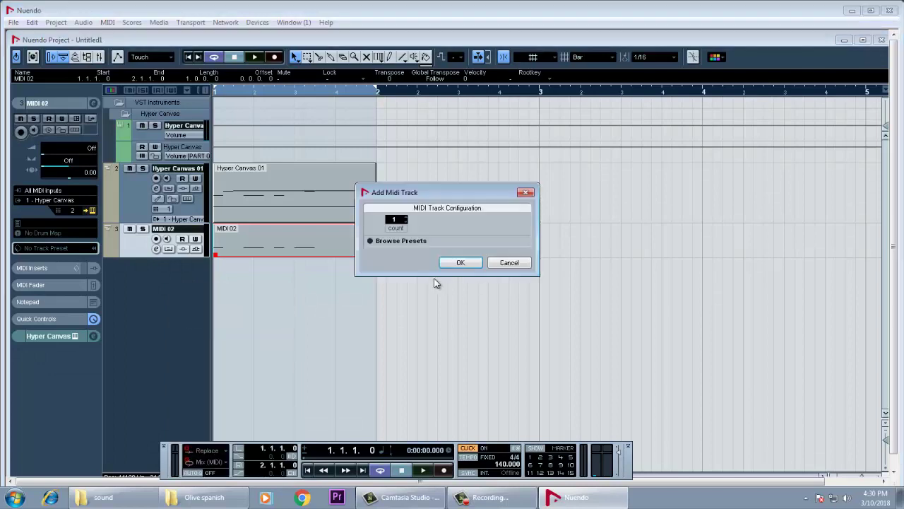
click(460, 261)
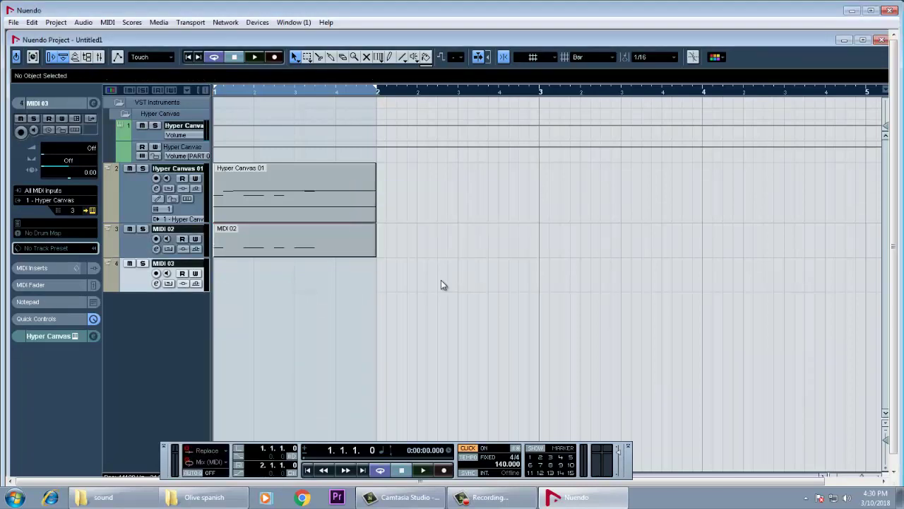
Load the guitar preset 026 001 12-Str.Gt on Hyper Canvas part 03.
click(92, 210)
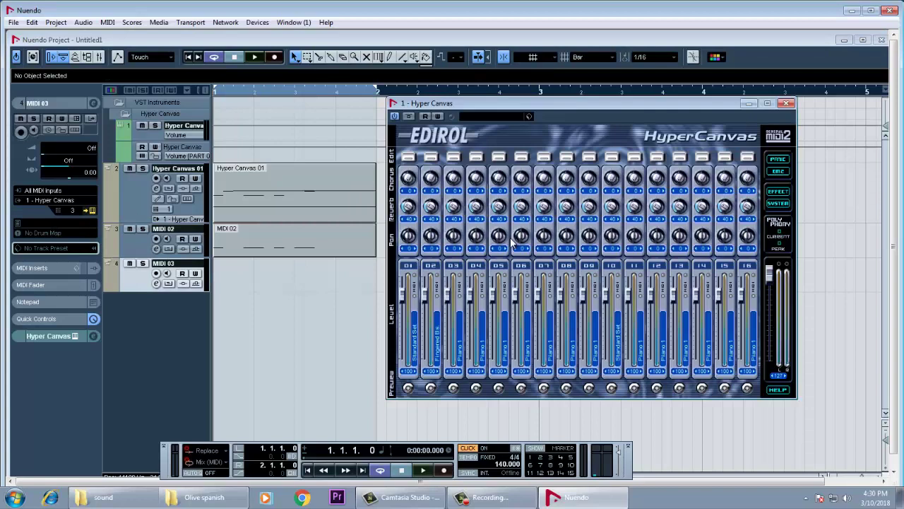
click(454, 157)
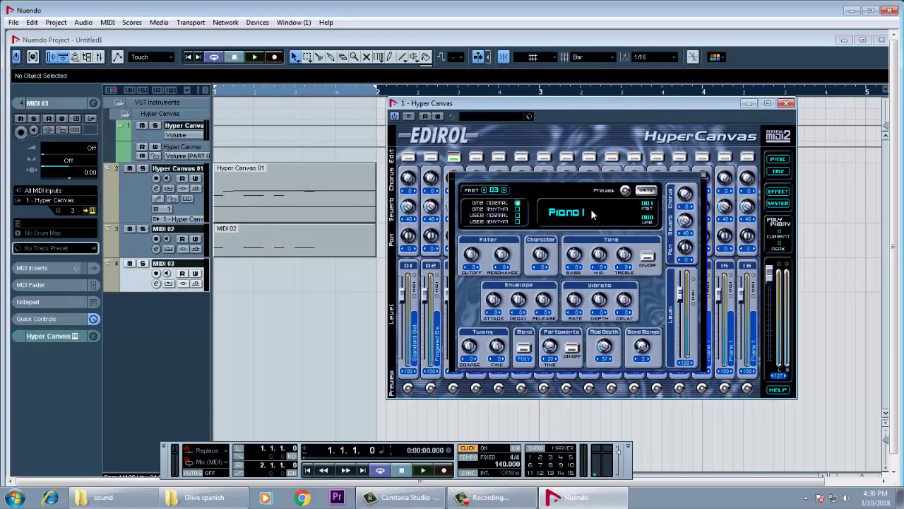
click(592, 212)
mouse_move(621, 219)
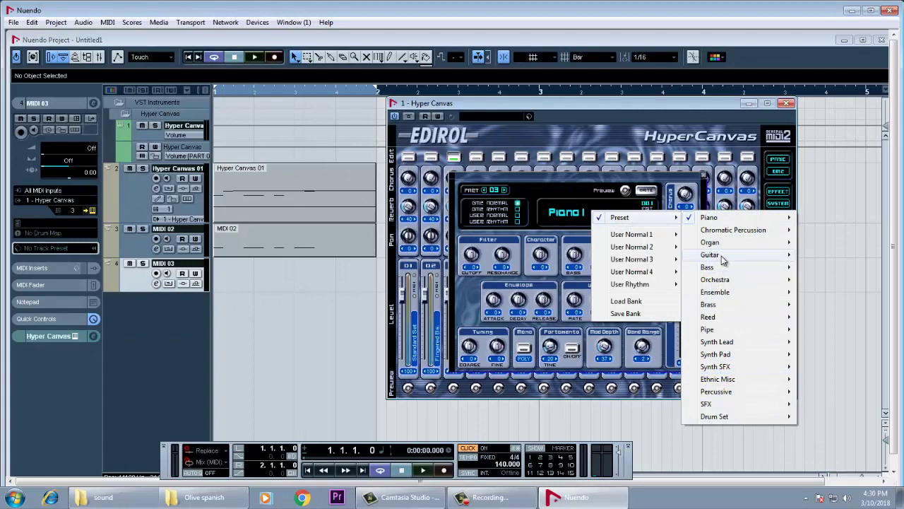
mouse_move(723, 261)
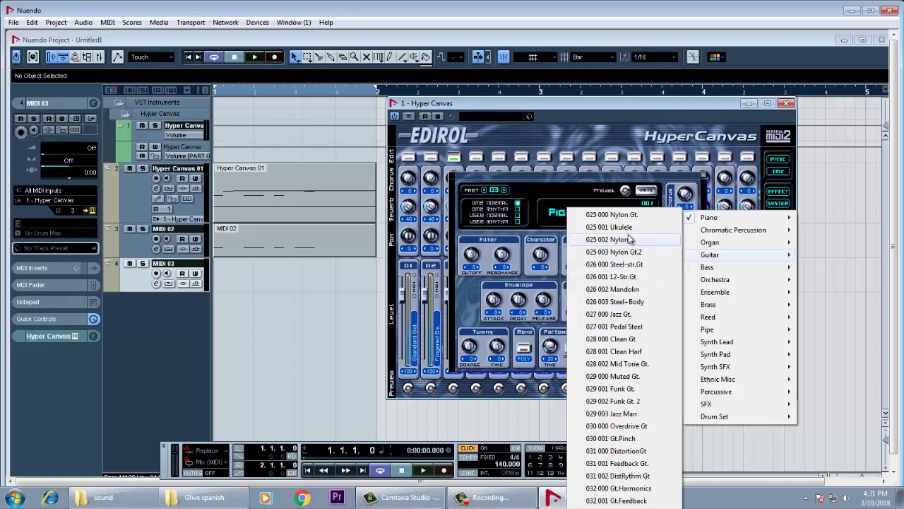
click(633, 277)
Draw a one-bar part at bar 1 on the MIDI 03 track and open it for editing.
click(238, 287)
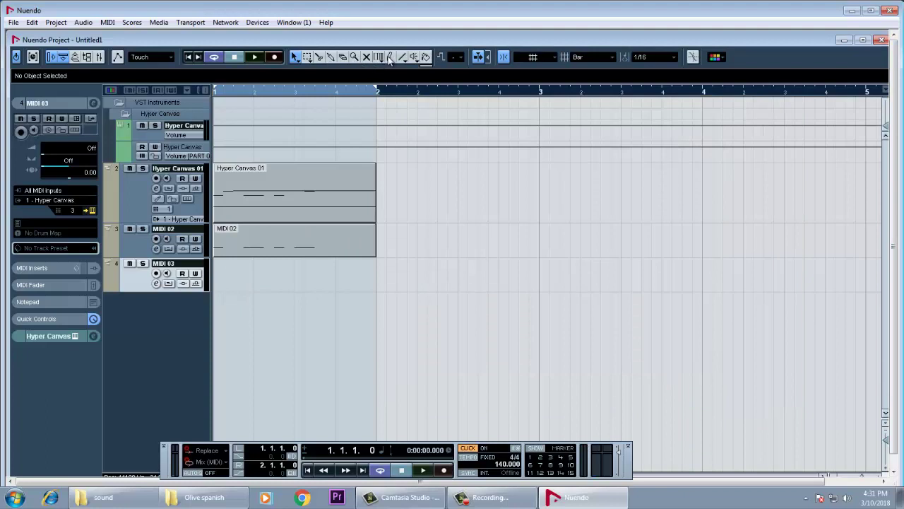
click(232, 277)
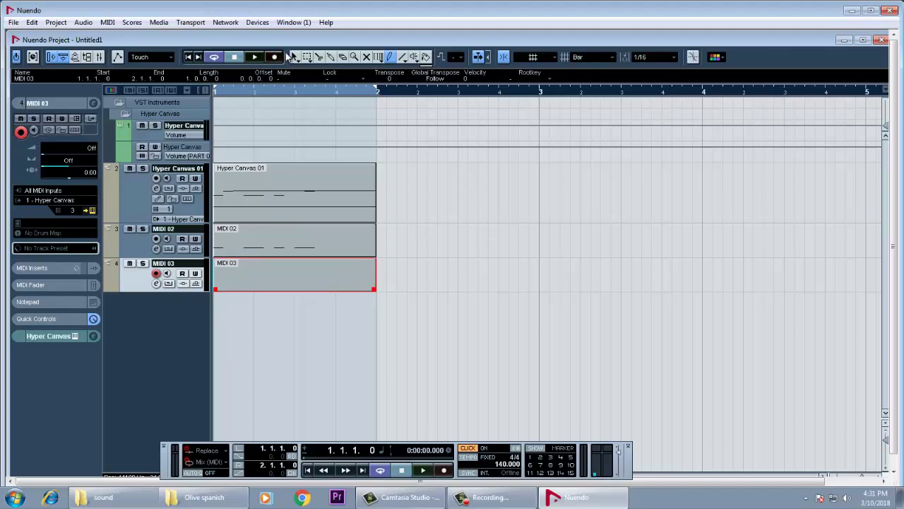
double_click(297, 280)
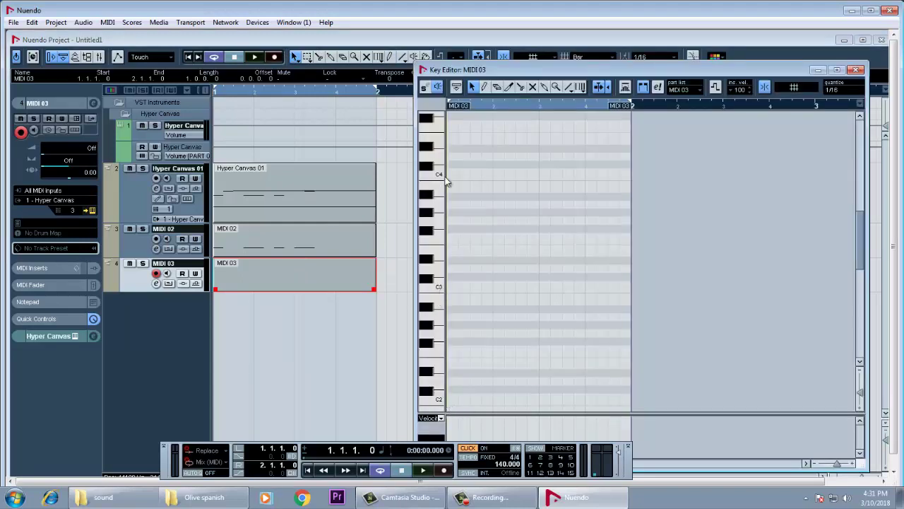
Draw four consecutive sixteenth notes C2, D2, E2 and F2 from the start of MIDI 03, and play the loop.
scroll(437, 295, down, 5)
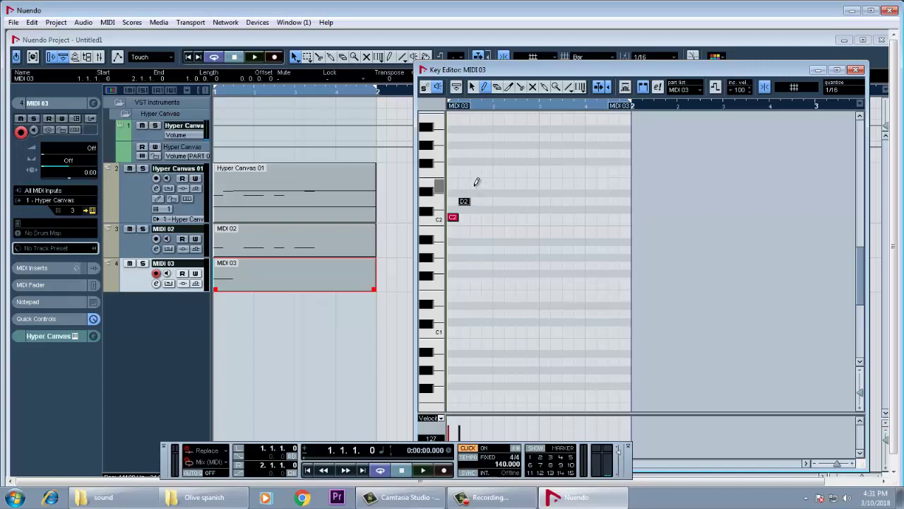
key(space)
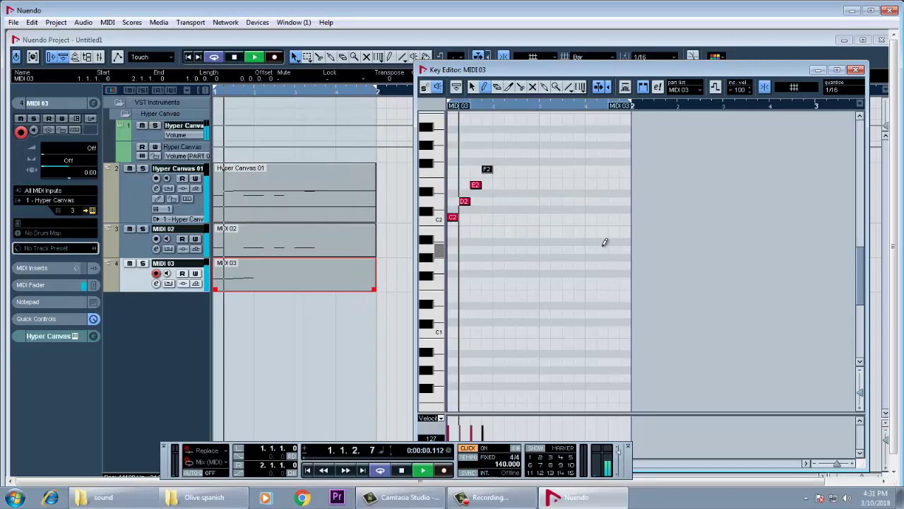
Try F#2 and G2 as the fifth note of MIDI 03 during playback, removing each one.
click(495, 161)
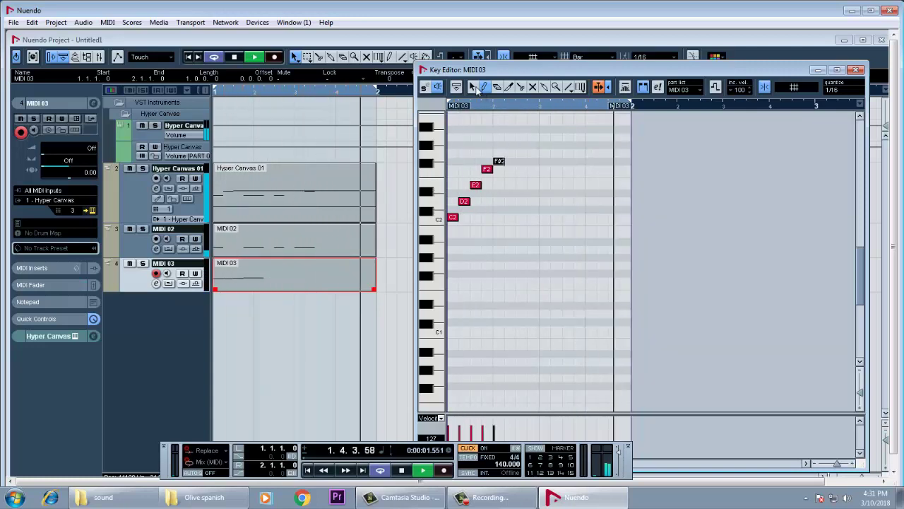
click(500, 161)
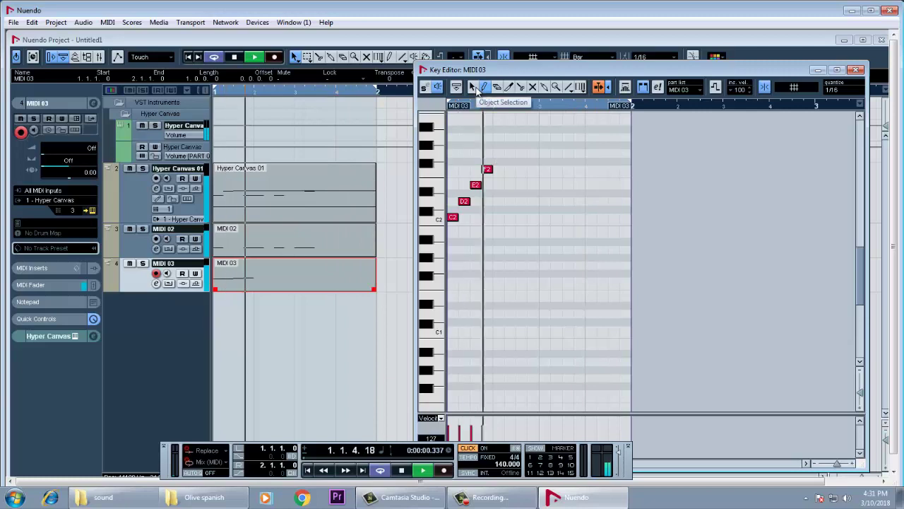
click(495, 153)
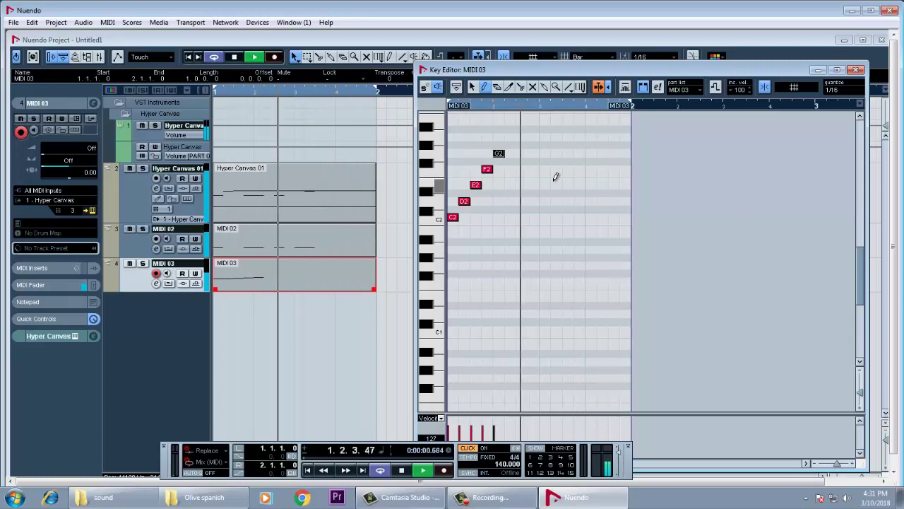
click(472, 87)
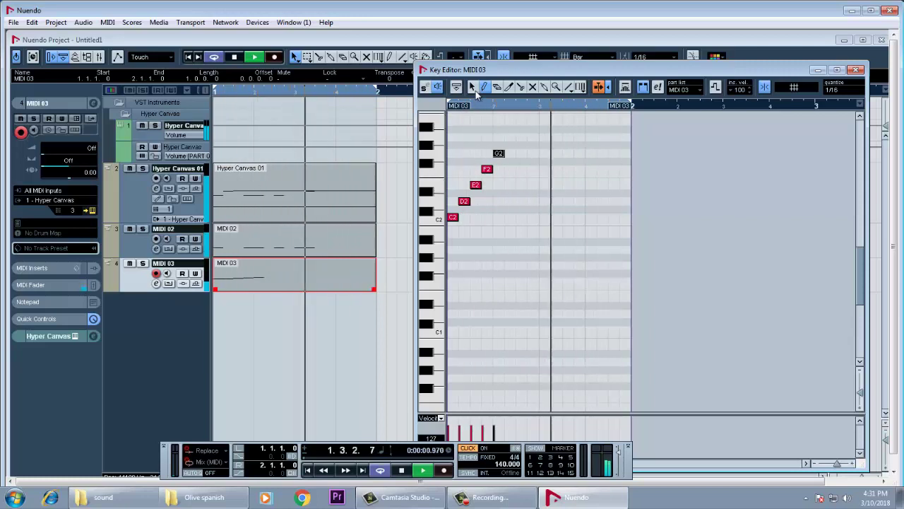
key(Delete)
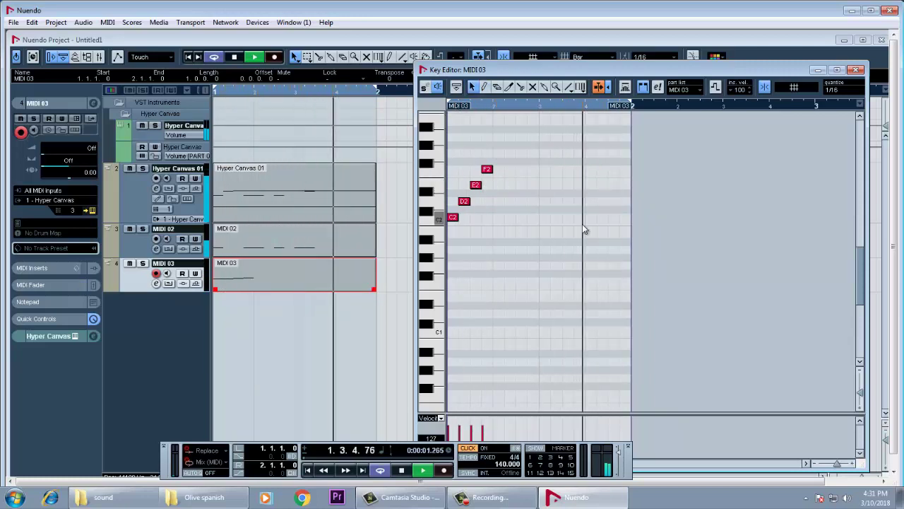
key(space)
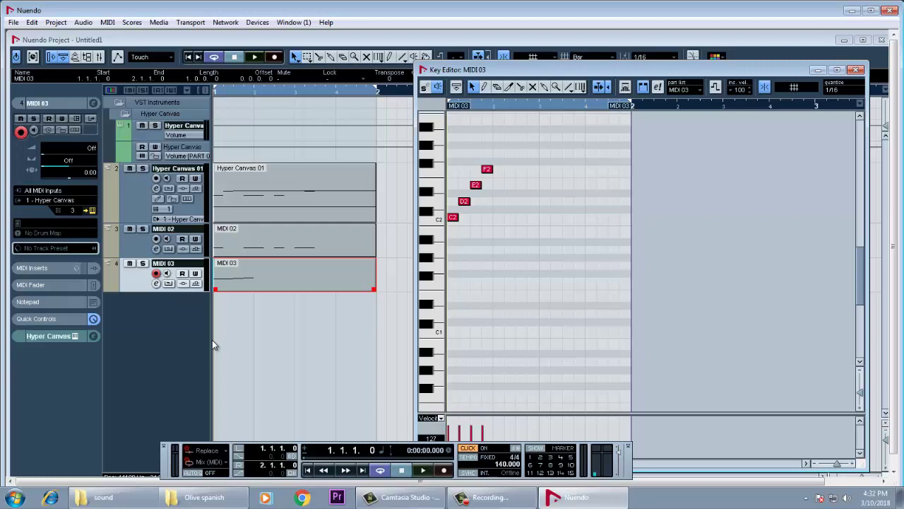
Close the untitled project without saving and open the recent project test project.npr.
click(881, 41)
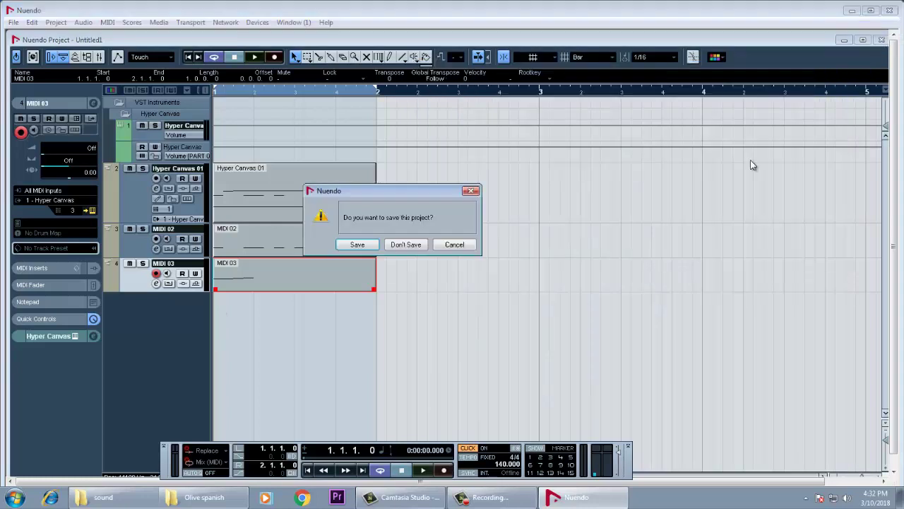
click(402, 245)
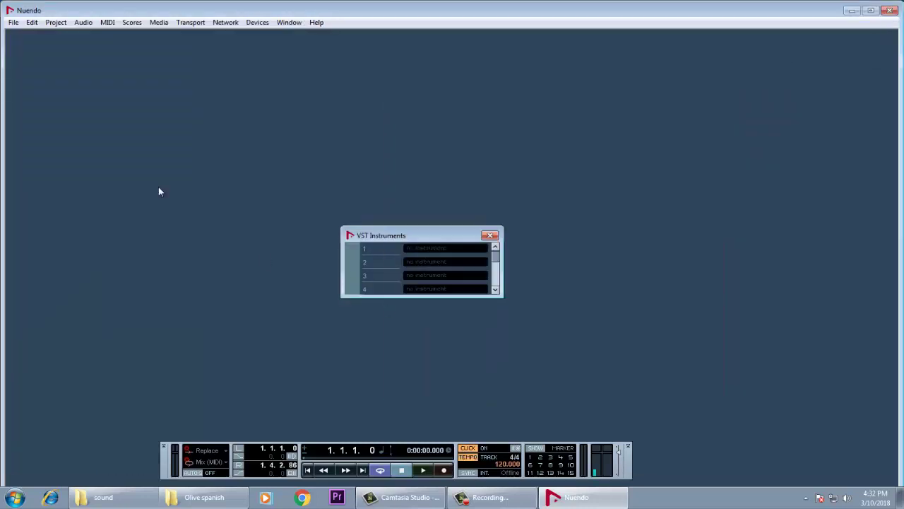
click(14, 22)
mouse_move(94, 297)
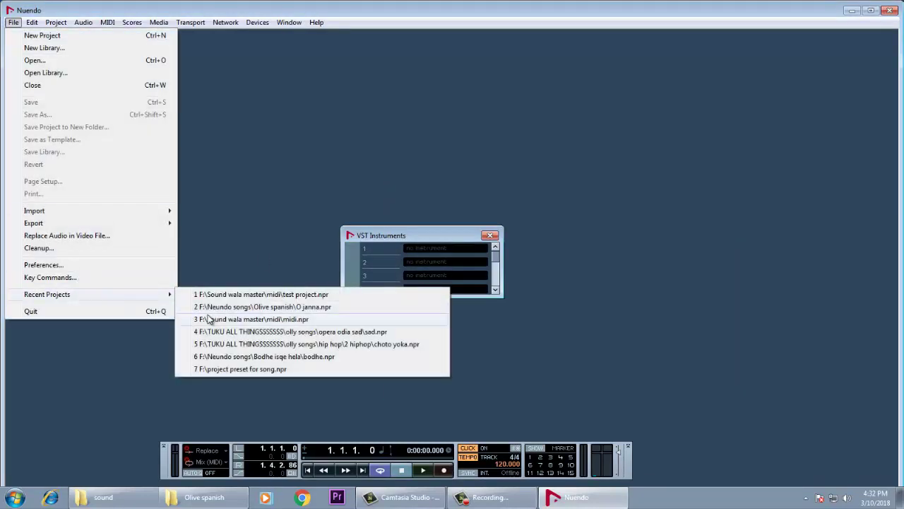
click(243, 296)
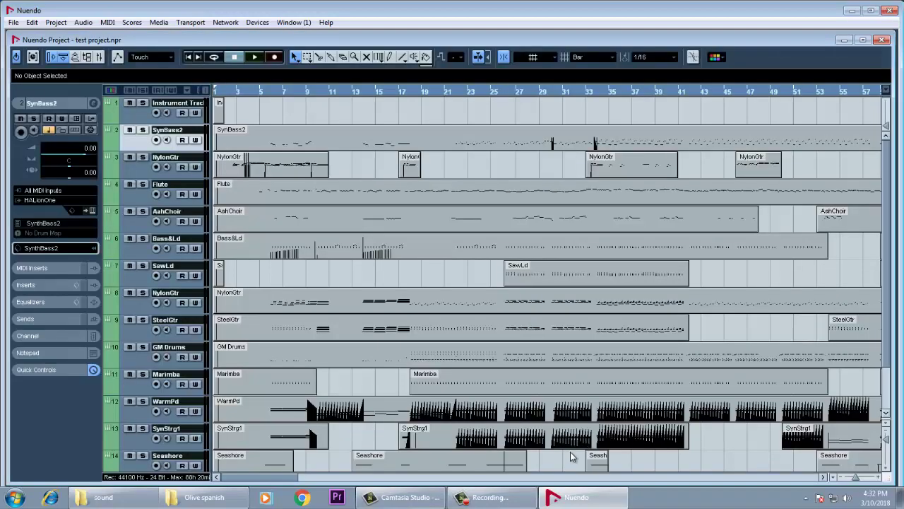
Look over the arrangement's tracks and parts, and select the NylonGtr track 3.
scroll(563, 326, down, 3)
scroll(446, 368, up, 3)
ctrl+scroll(455, 369, down, 4)
ctrl+scroll(462, 373, up, 6)
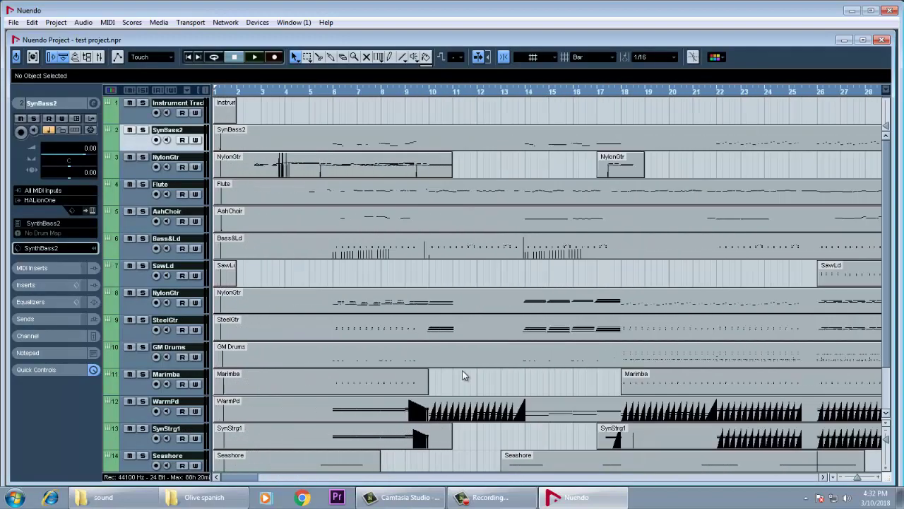
click(137, 176)
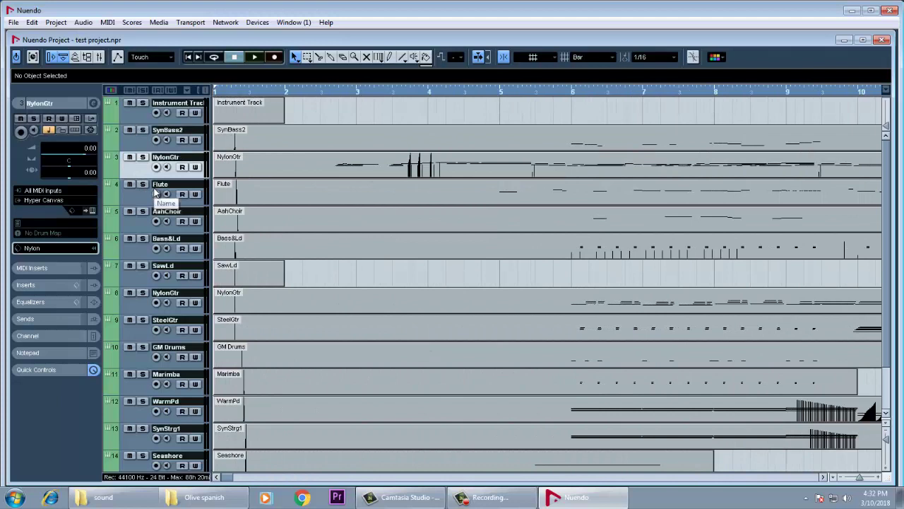
Place the playback cursor at bar 2, play the song to listen to the arrangement, and stop it.
click(327, 92)
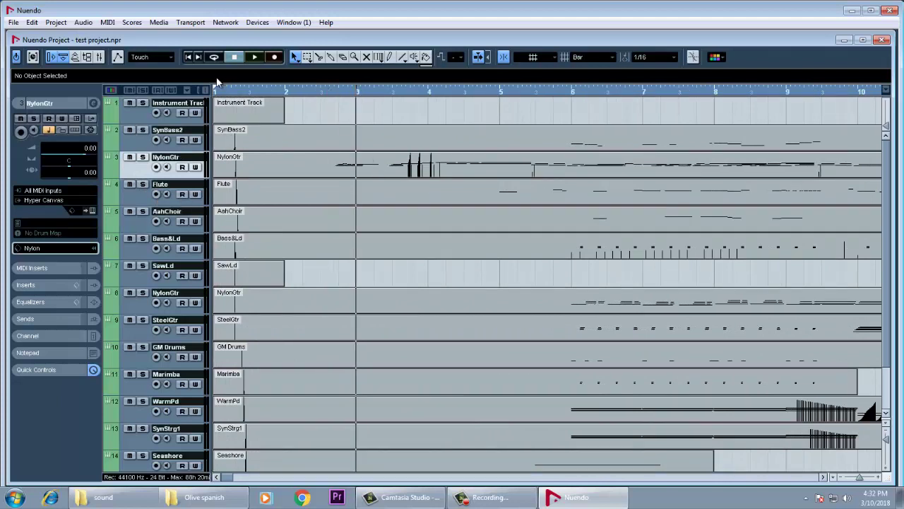
click(262, 92)
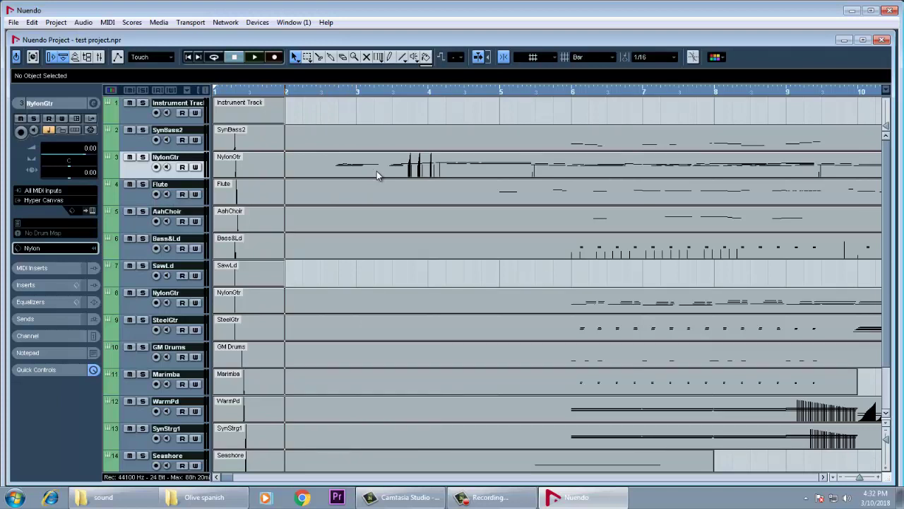
key(space)
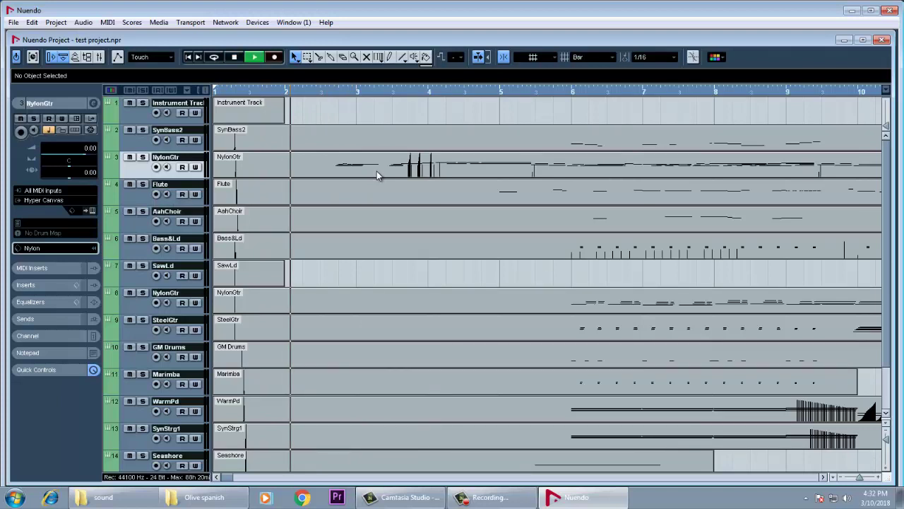
key(g)
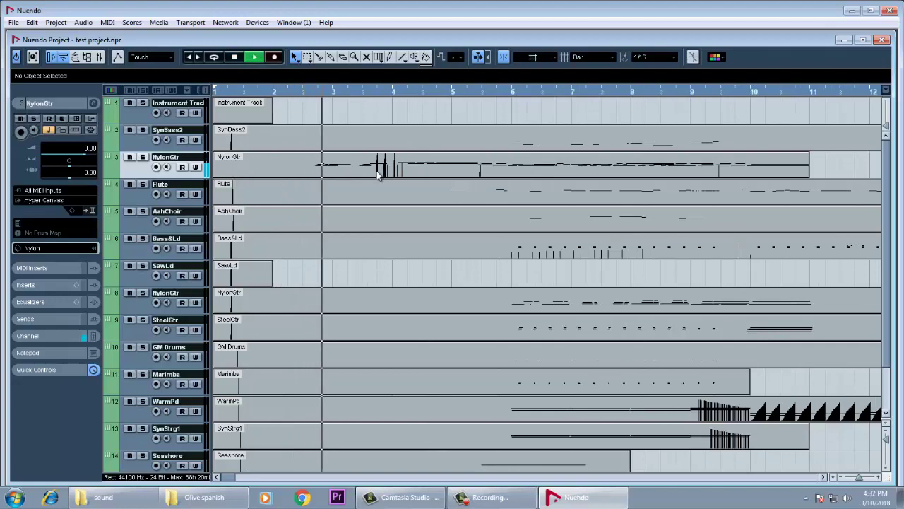
key(g)
key(g)
key(g)
key(g)
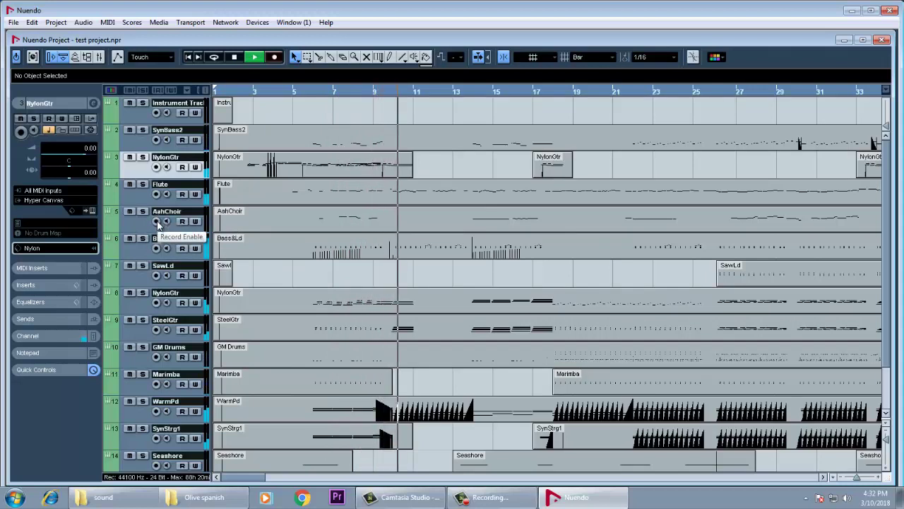
key(space)
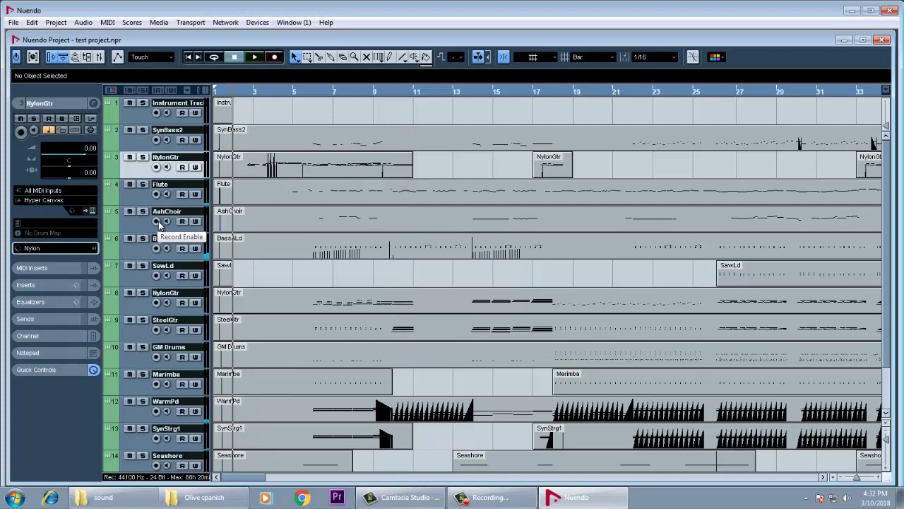
Open the mixer, move it clear of the track list and widen it to show more channels.
key(F3)
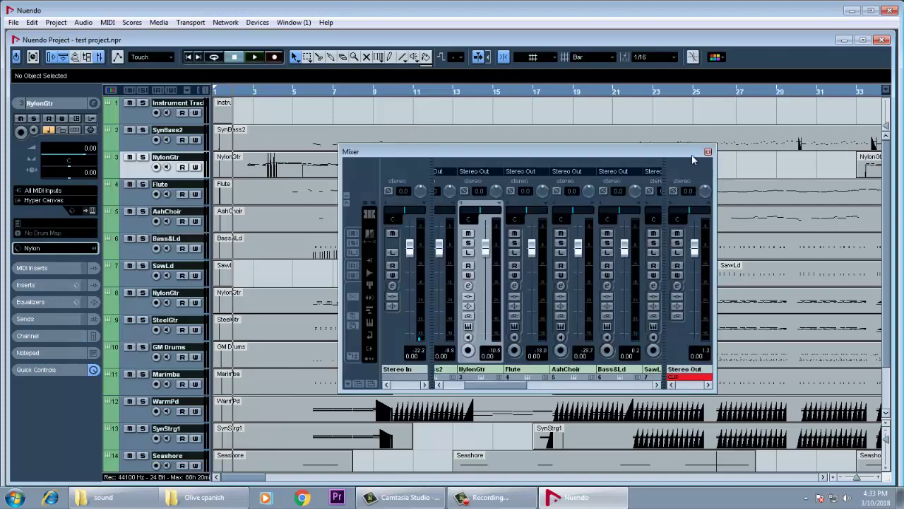
drag(692, 155, 629, 104)
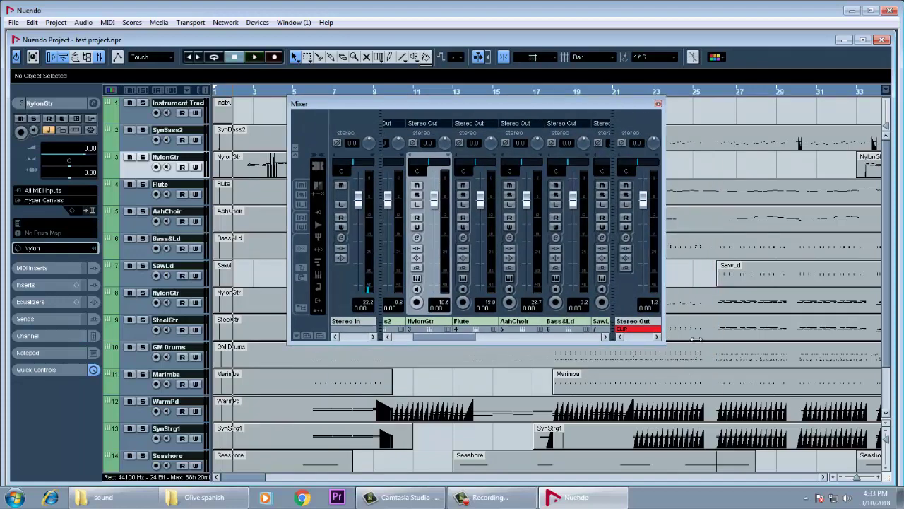
drag(695, 340, 789, 370)
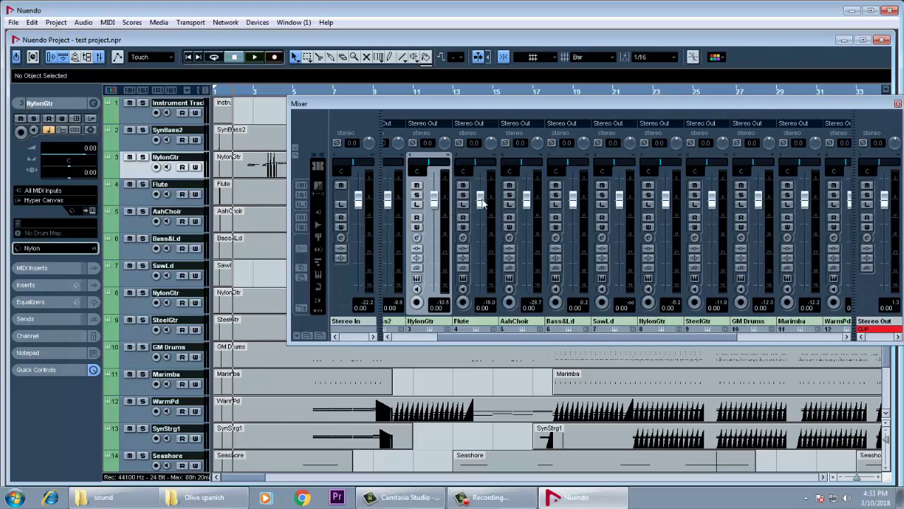
Try the Flute fader at -3.94 during playback, and reset all mixer channels.
drag(481, 243, 480, 217)
key(space)
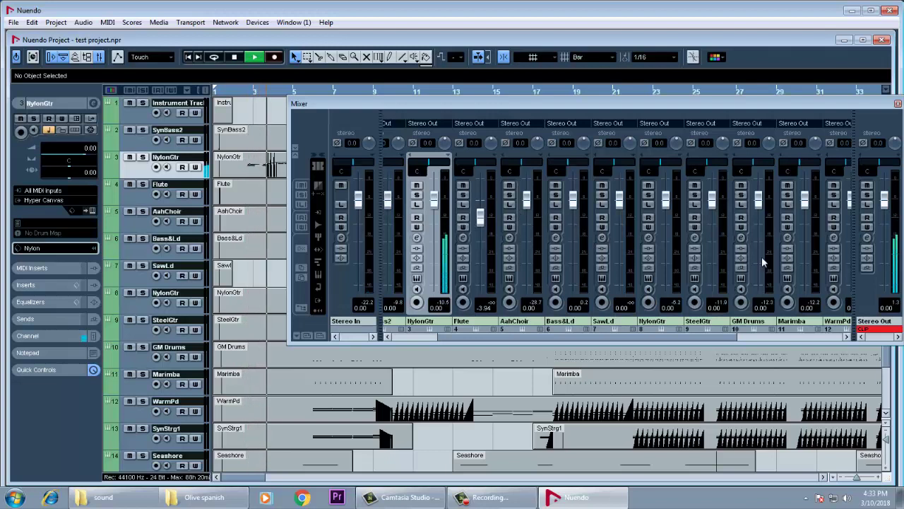
click(305, 255)
click(386, 244)
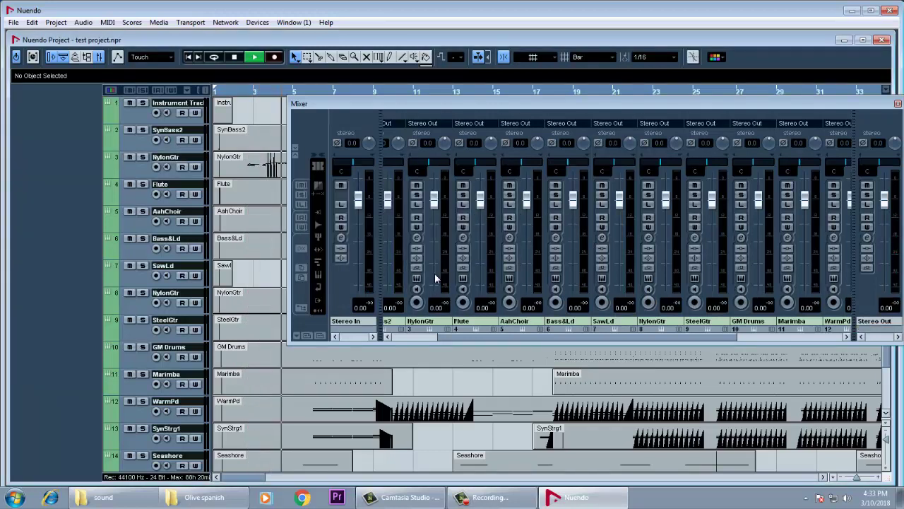
Select the tracks from SynBass2 through Seashore and link their mixer channels.
click(130, 121)
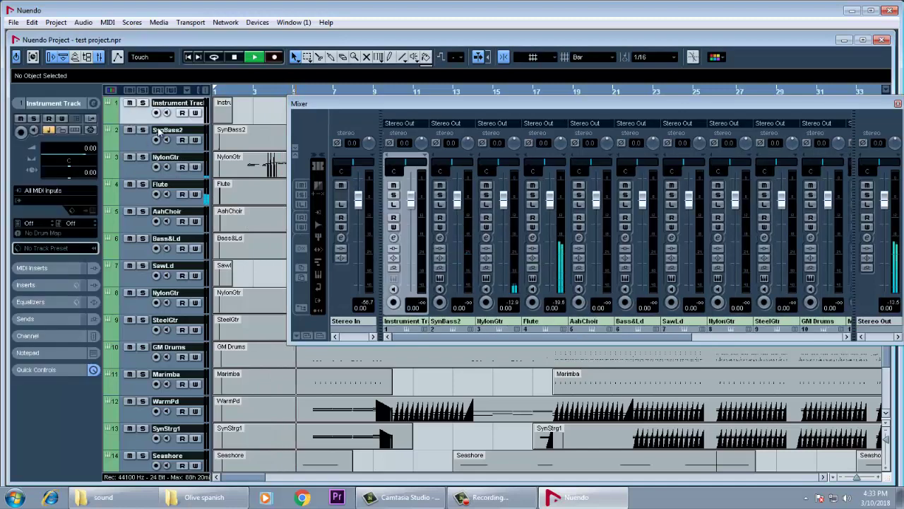
click(150, 147)
scroll(176, 283, down, 3)
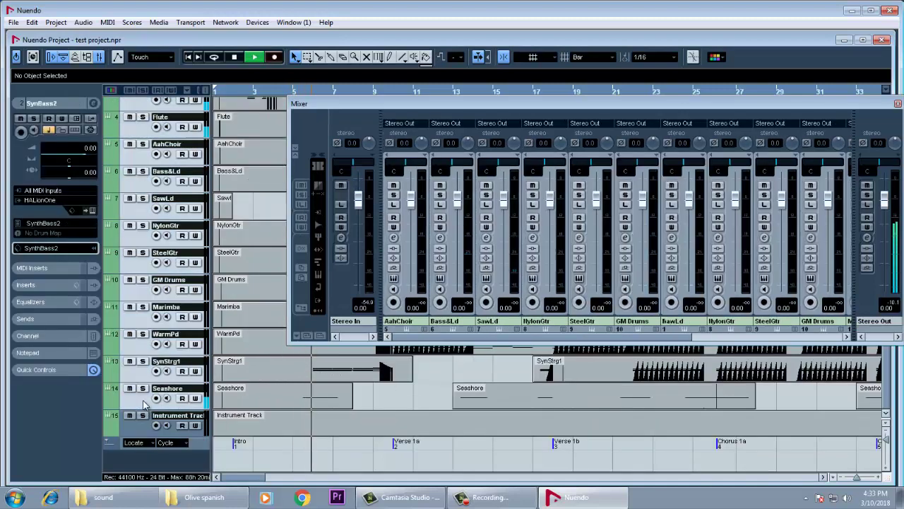
scroll(198, 369, up, 3)
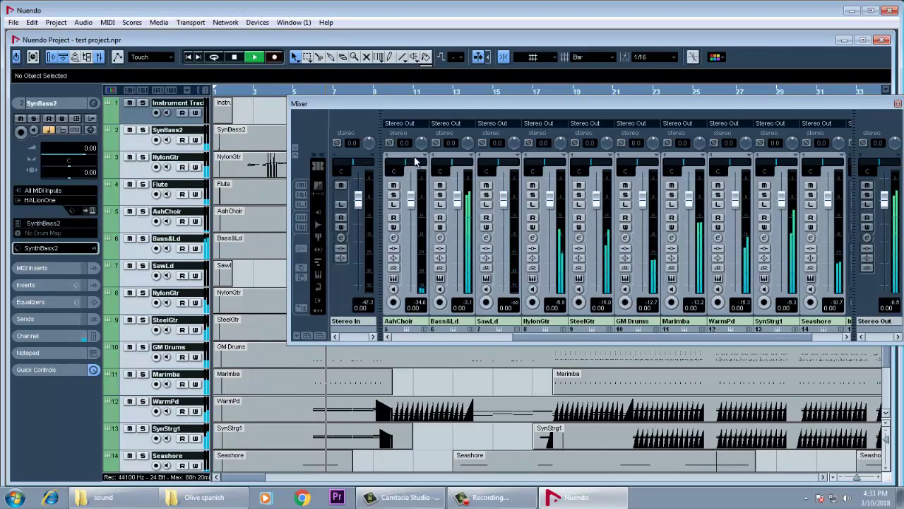
right_click(416, 162)
click(432, 227)
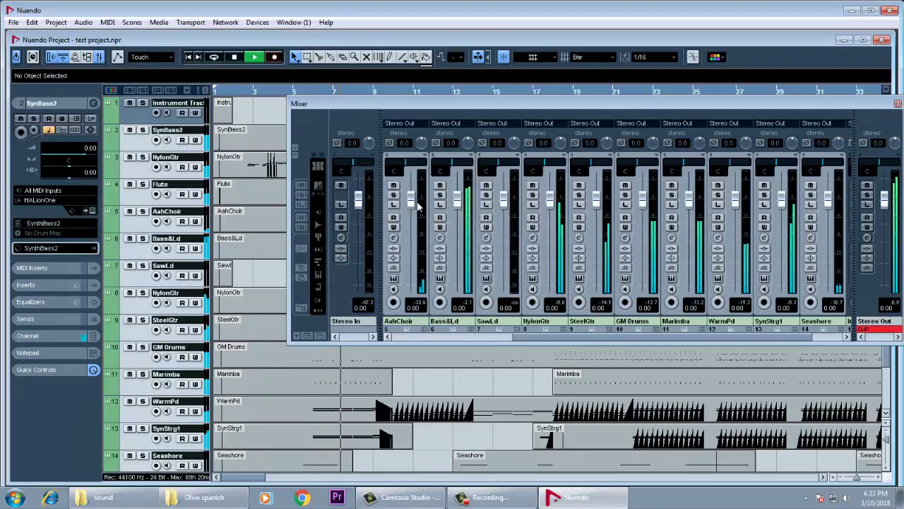
Lower the faders of the linked channels together to -8.96 and unlink the channels.
drag(413, 204, 417, 228)
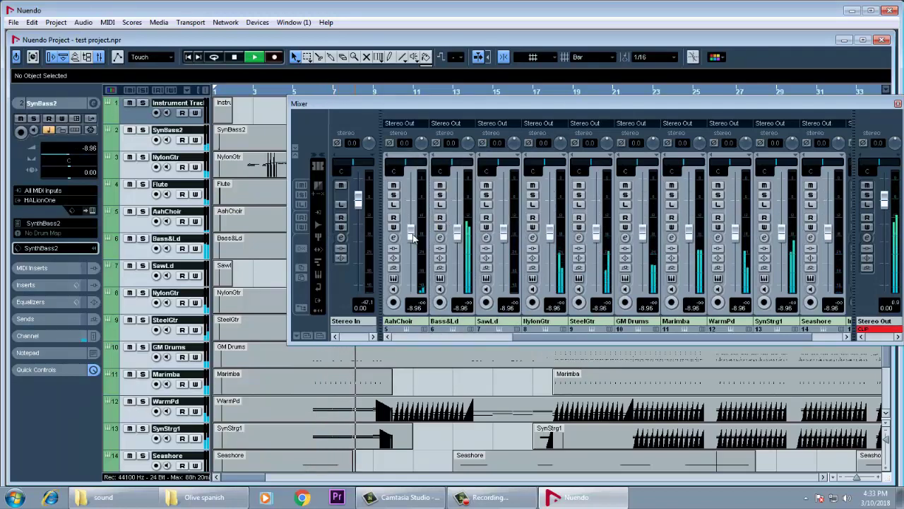
right_click(412, 171)
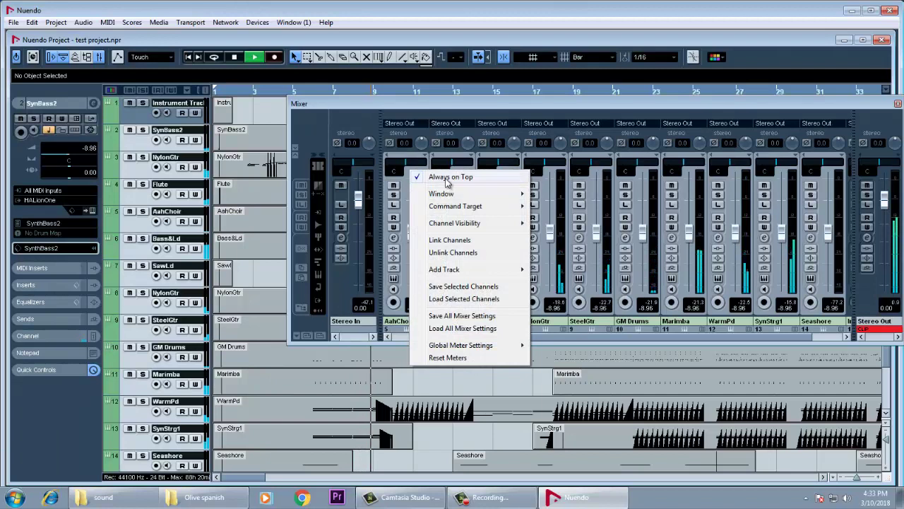
click(441, 252)
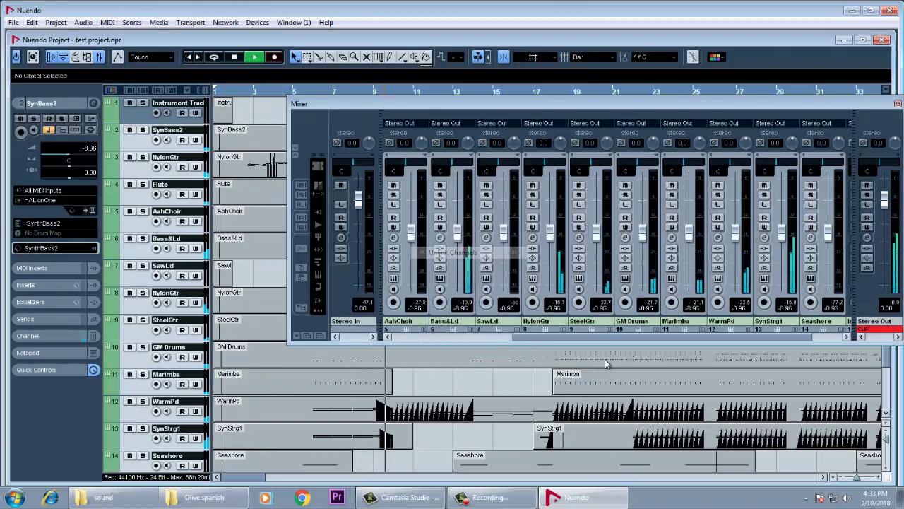
Mute the Bass&Ld track briefly during playback, unmute it, and select only that track.
click(801, 337)
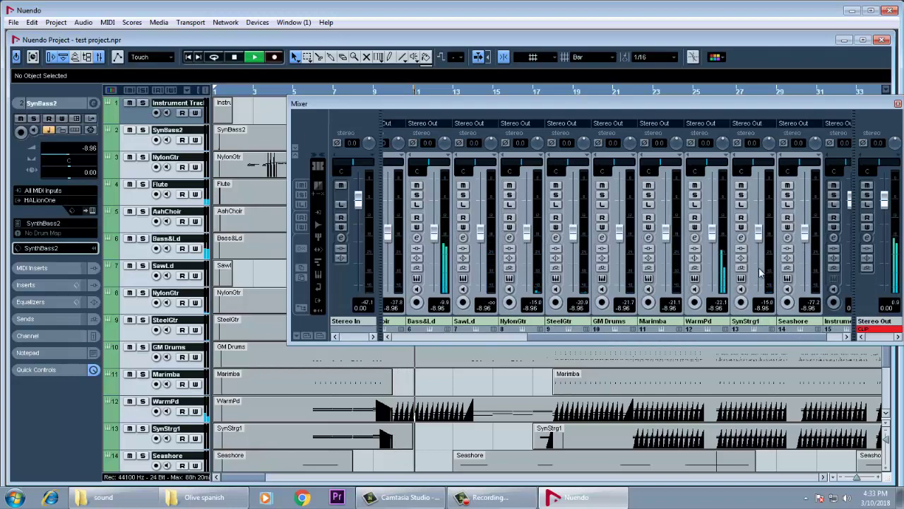
click(130, 241)
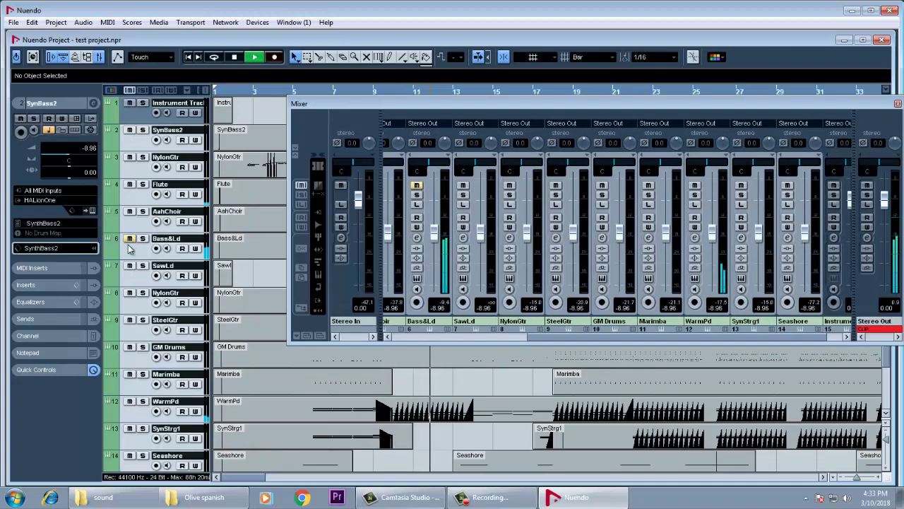
click(139, 254)
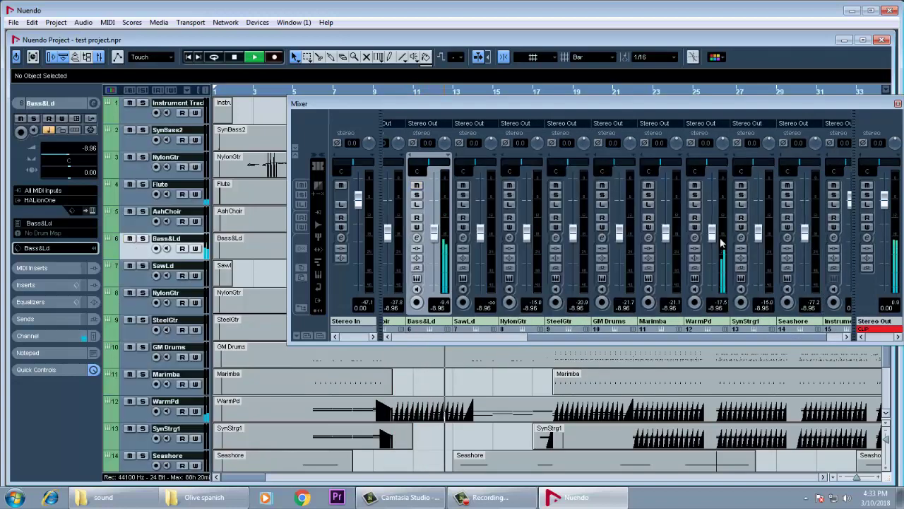
Set the faders of WarmPd to -20.81, GM Drums to 0.80, NylonGtr 3 to -1.26, Flute to -15.35, NylonGtr 8 to -4.45 and SteelGtr to -4.27.
drag(715, 244, 713, 262)
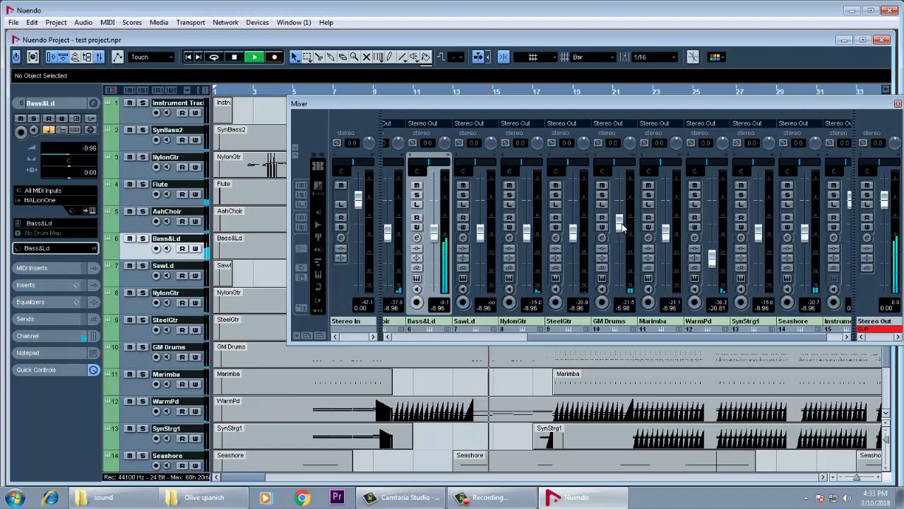
drag(622, 226, 626, 205)
drag(538, 342, 469, 340)
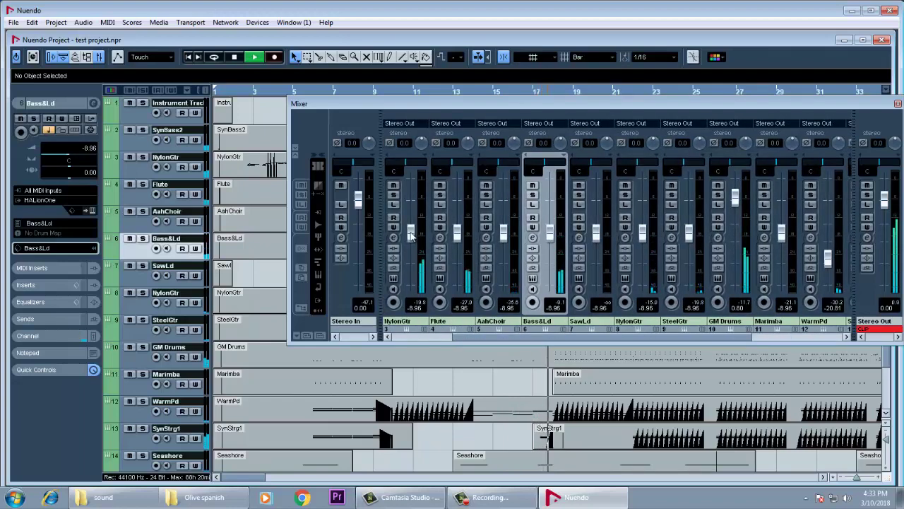
drag(411, 231, 410, 210)
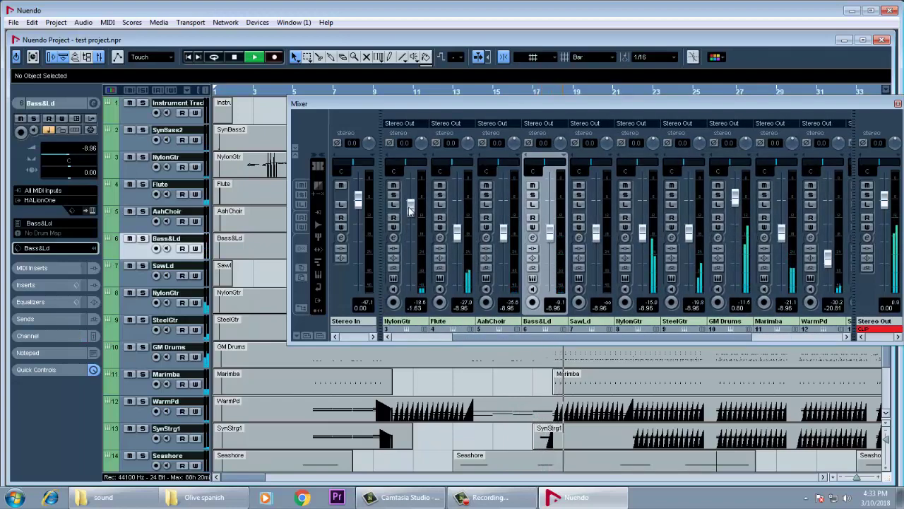
drag(455, 243, 457, 252)
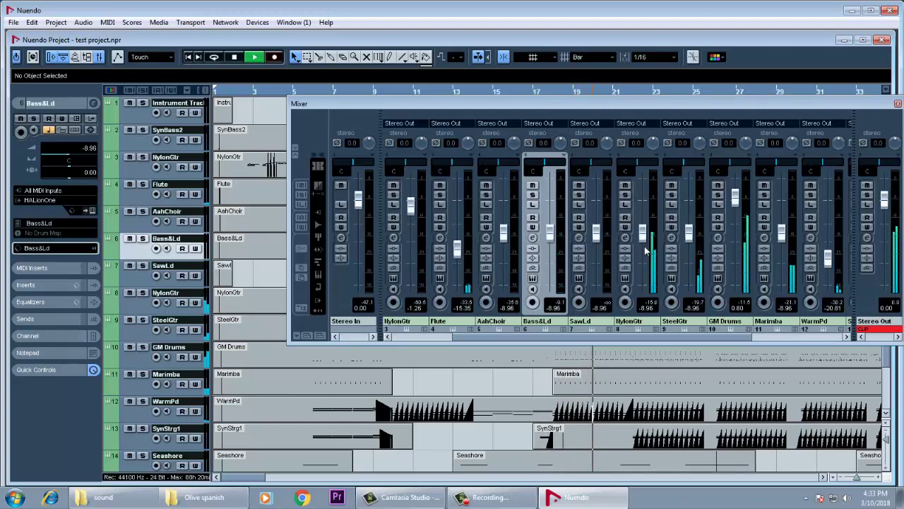
drag(643, 235, 688, 220)
Lower the faders of SynStrg1 to -14.02, Seashore to -17.09, GM Drums to -1.38 and NylonGtr 8 to -8.96.
drag(680, 341, 698, 341)
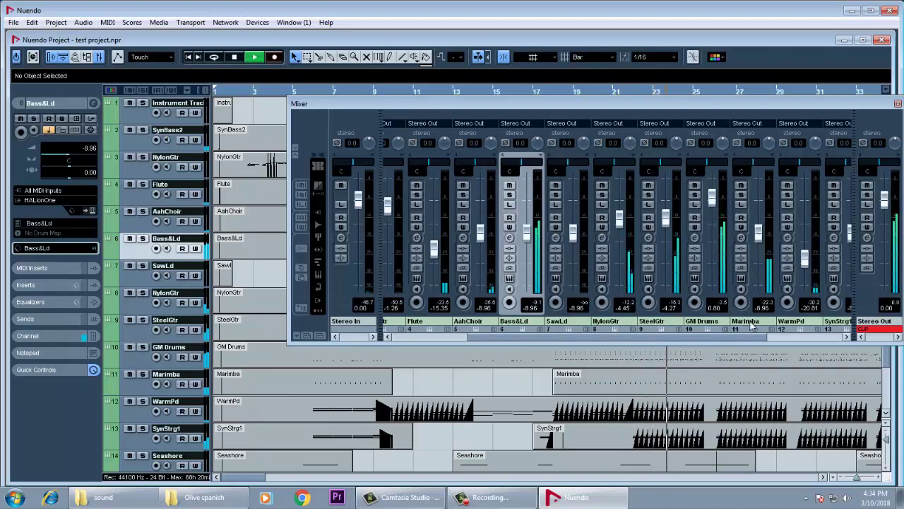
drag(750, 337, 790, 338)
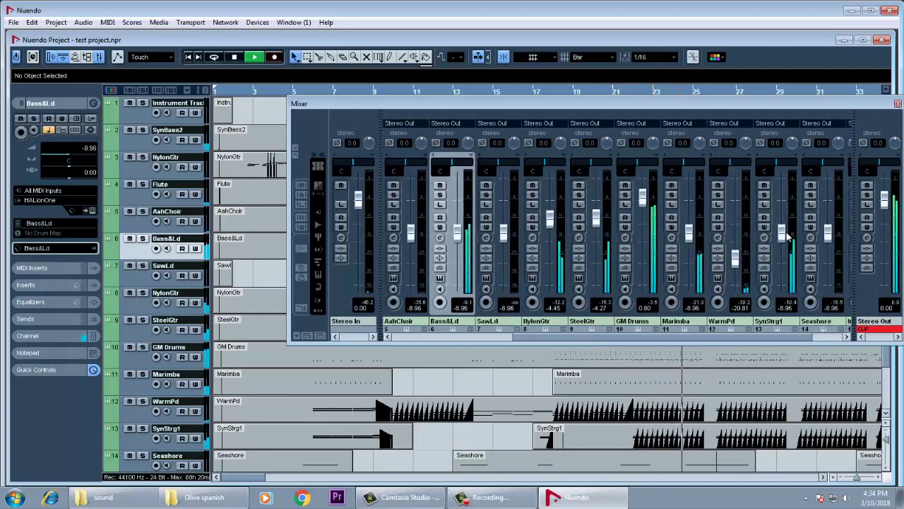
drag(782, 231, 781, 245)
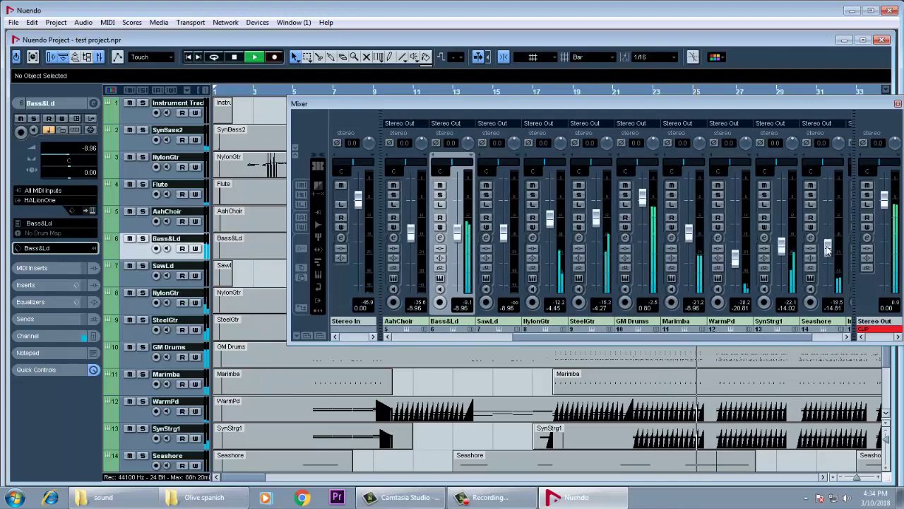
click(827, 338)
click(835, 341)
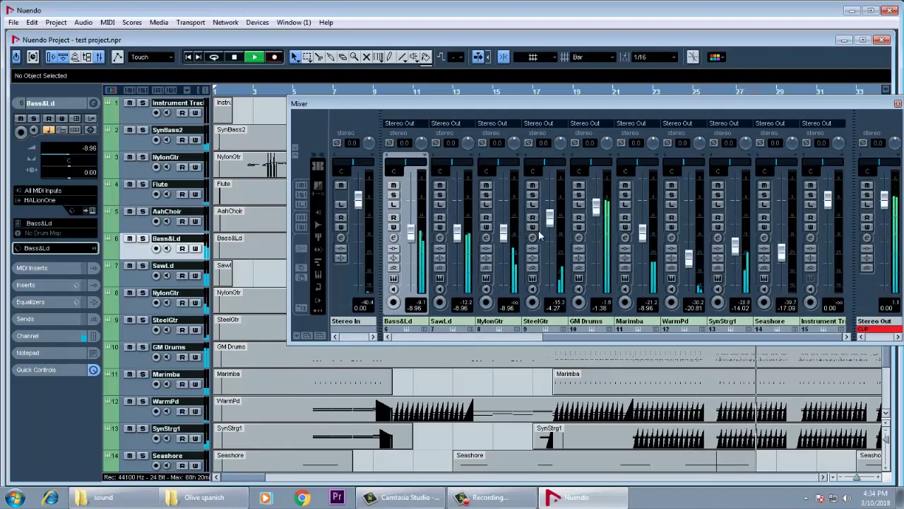
Stop the playback and close the mixer.
key(space)
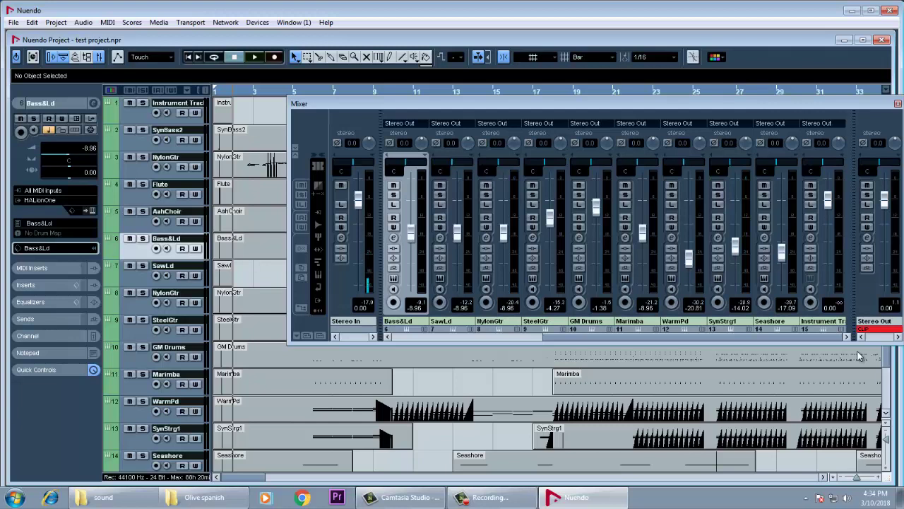
key(g)
key(g)
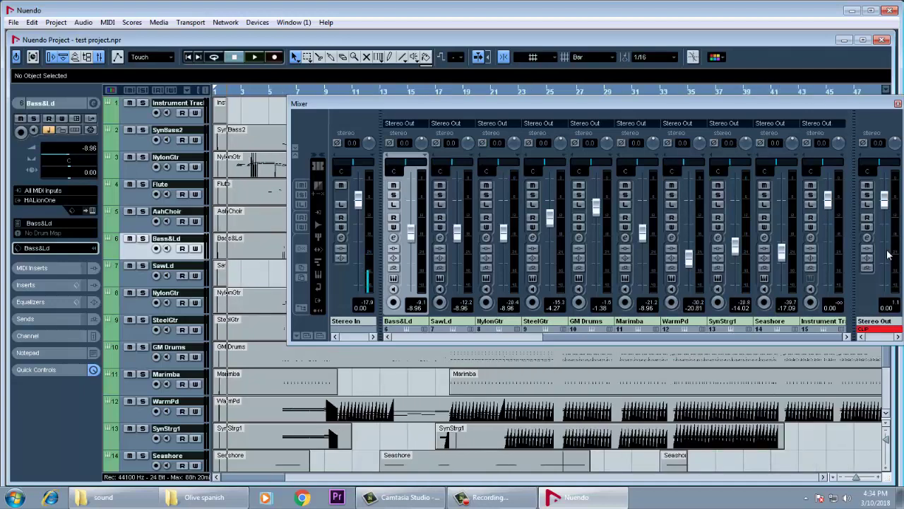
click(487, 496)
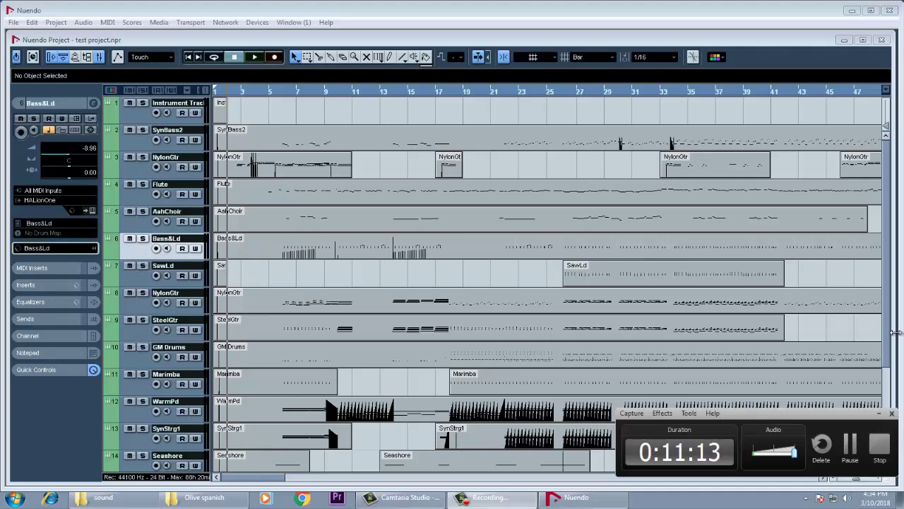
key(F3)
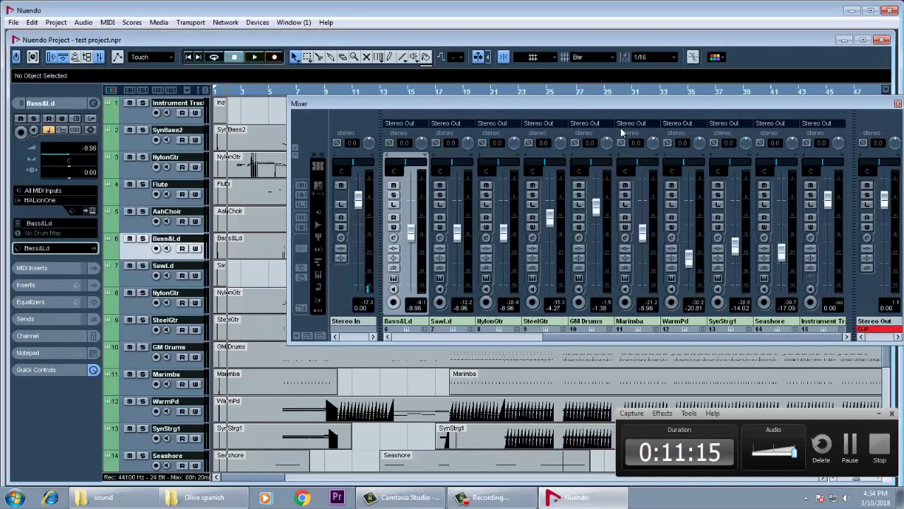
click(898, 104)
Review the whole arrangement of the project up to bar 89, selecting all its events briefly and clearing the selection.
click(446, 145)
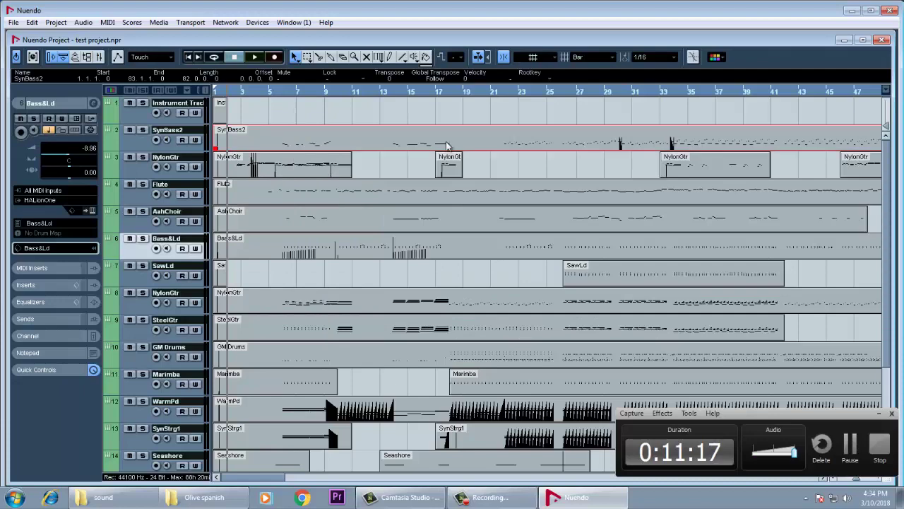
key(g)
key(g)
key(g)
key(g)
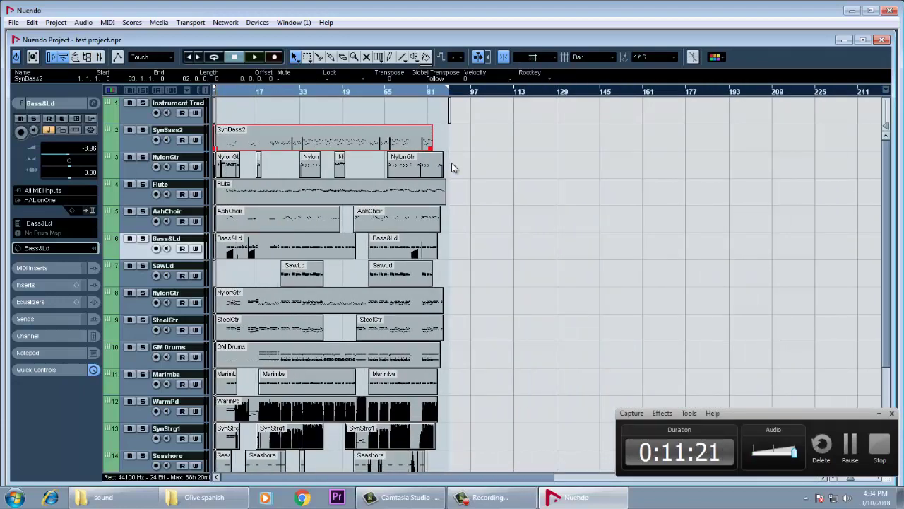
key(h)
key(h)
key(h)
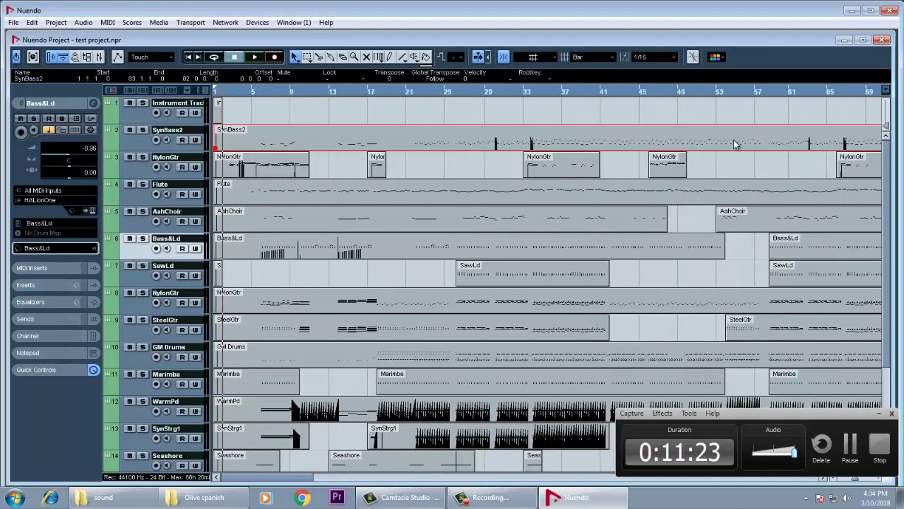
key(g)
drag(707, 121, 626, 181)
key(ctrl+a)
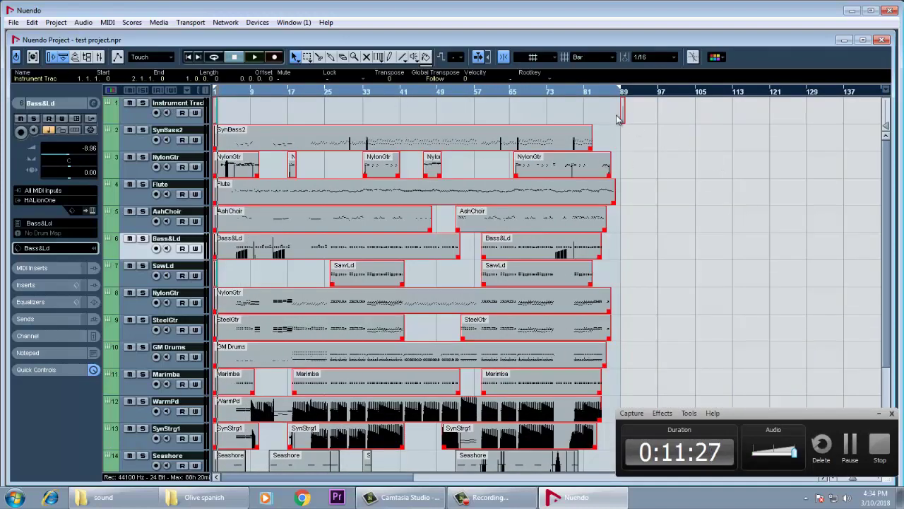
key(h)
click(704, 93)
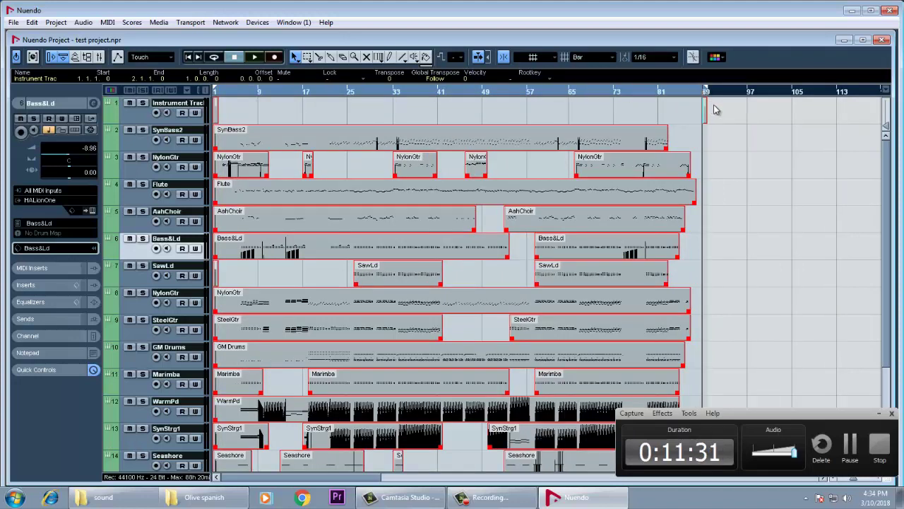
click(812, 192)
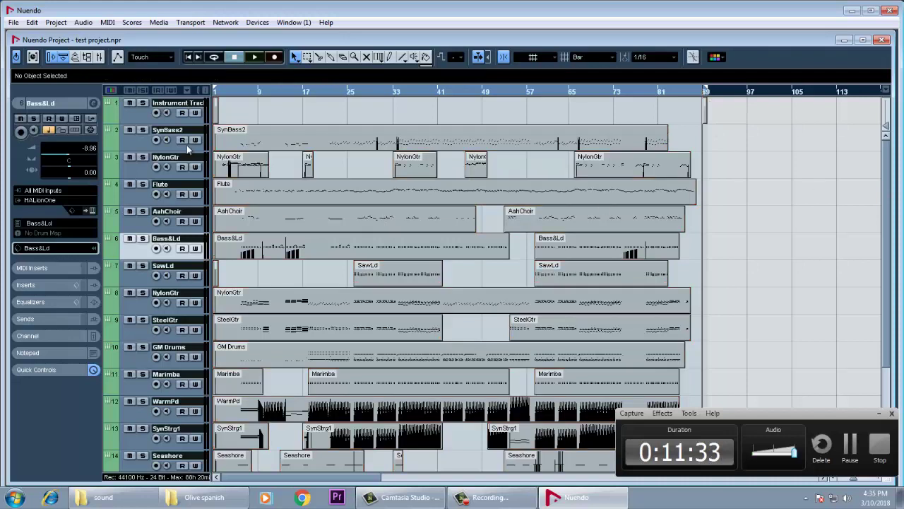
Solo the SynBass2 track, and open and activate the recent project O janna.npr.
click(142, 132)
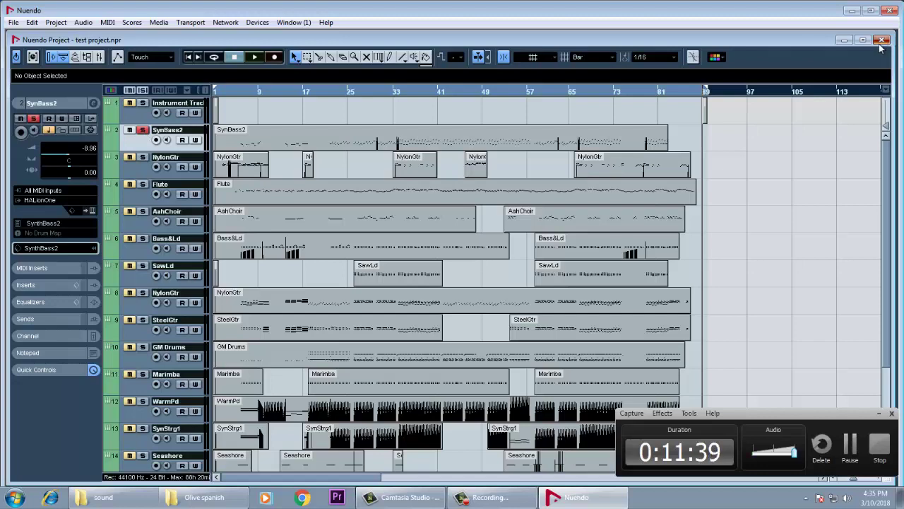
click(13, 22)
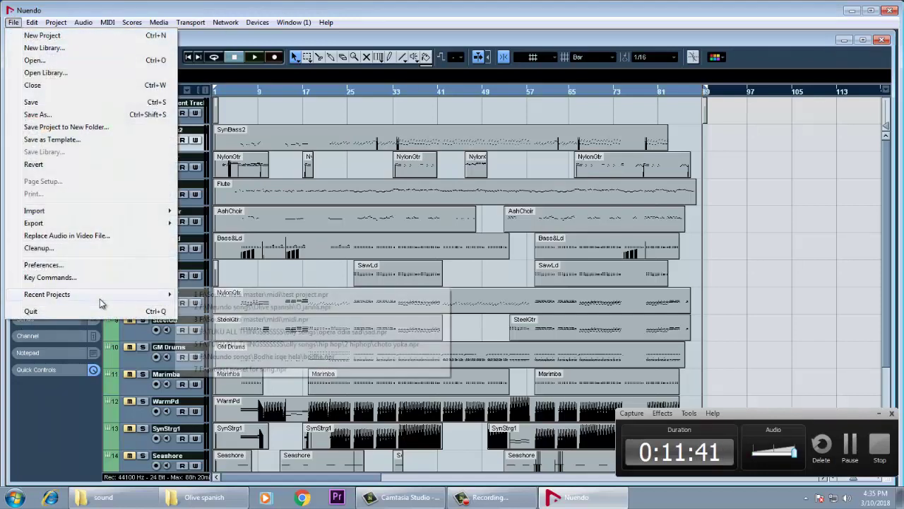
click(233, 308)
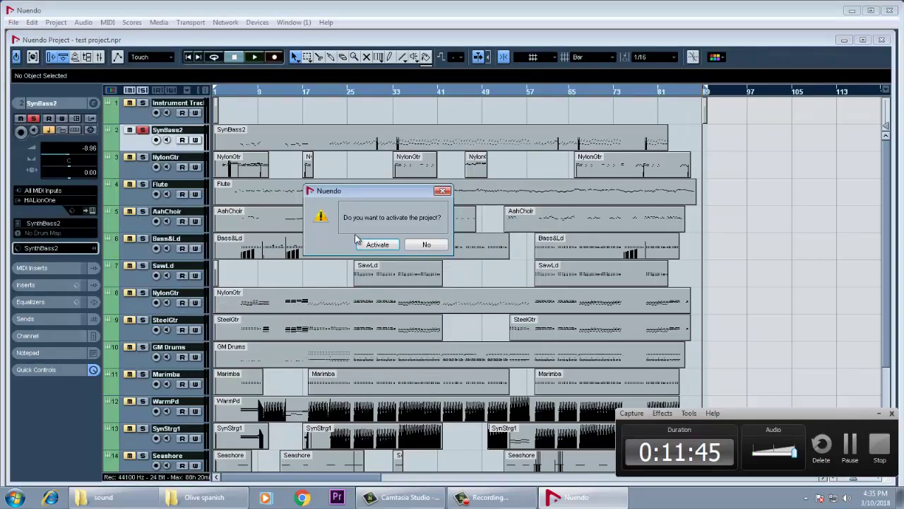
click(383, 244)
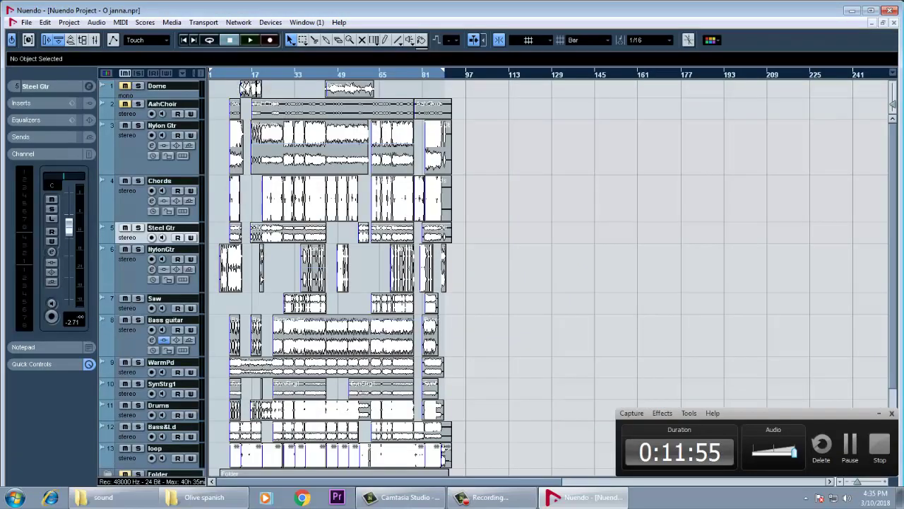
Play the O janna project and look over all its audio tracks down to the Folder track.
key(space)
drag(224, 79, 260, 148)
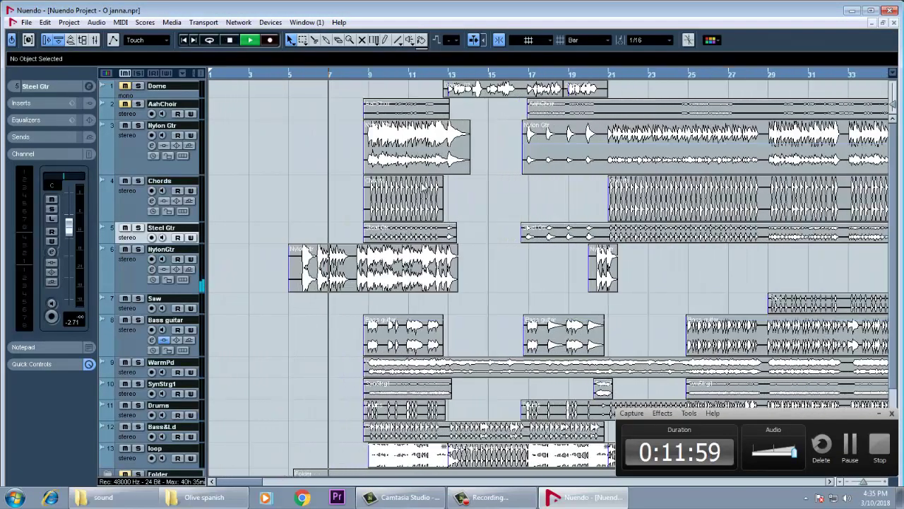
key(h)
scroll(498, 279, down, 1)
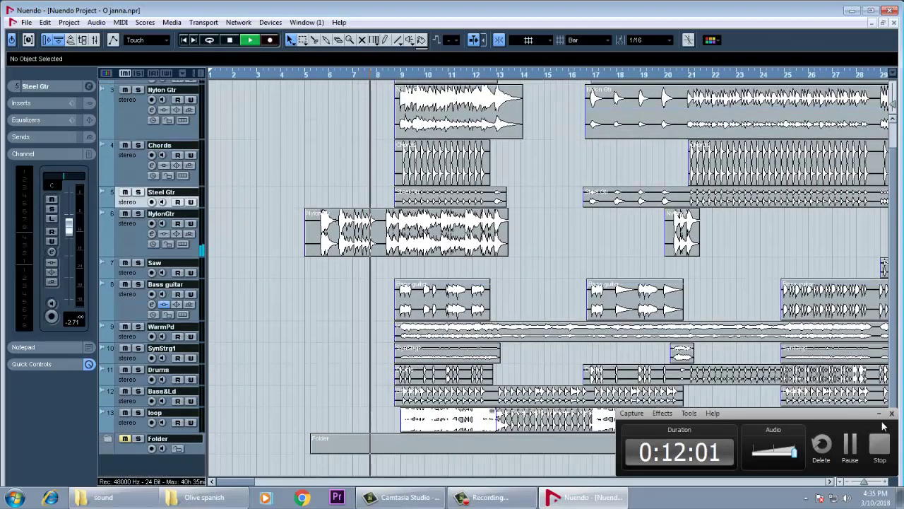
key(h)
key(h)
key(h)
key(h)
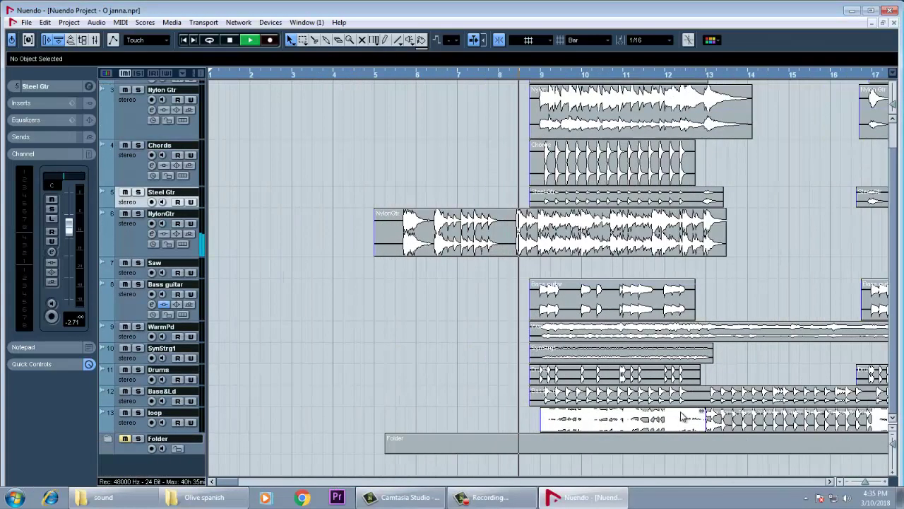
scroll(680, 416, up, 1)
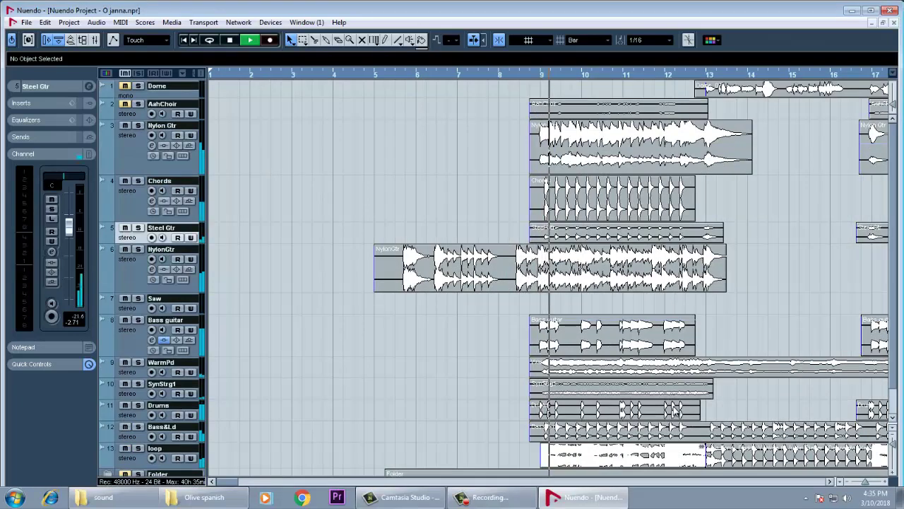
Follow the playback through bars 9 to 18, examining the recorded waveforms of the tracks closely and in overview.
key(g)
key(g)
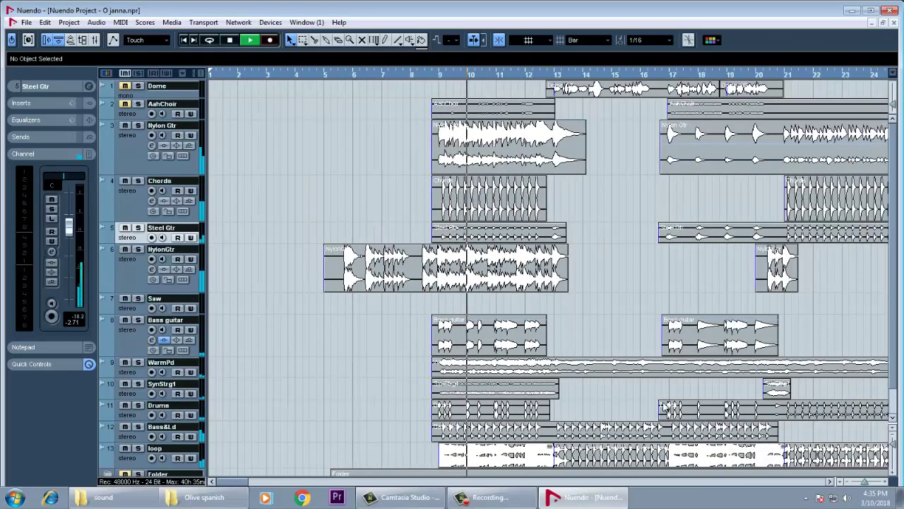
key(g)
key(g)
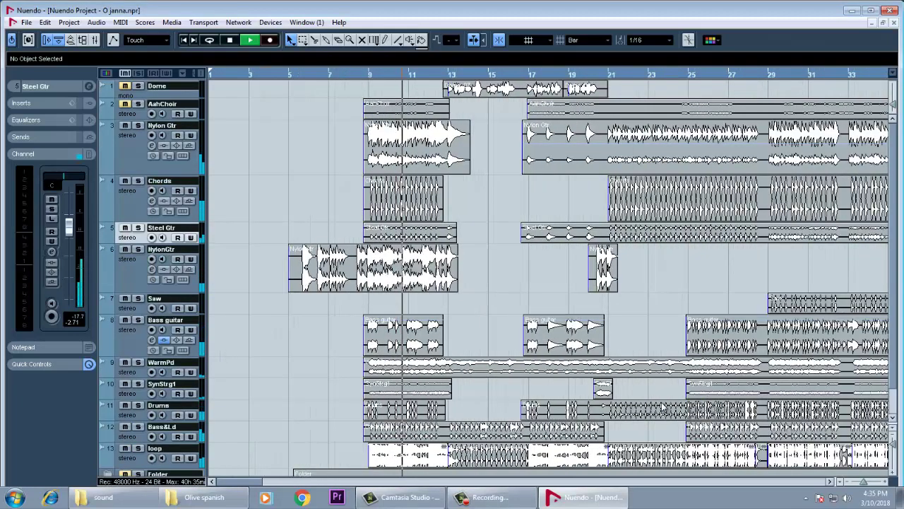
key(g)
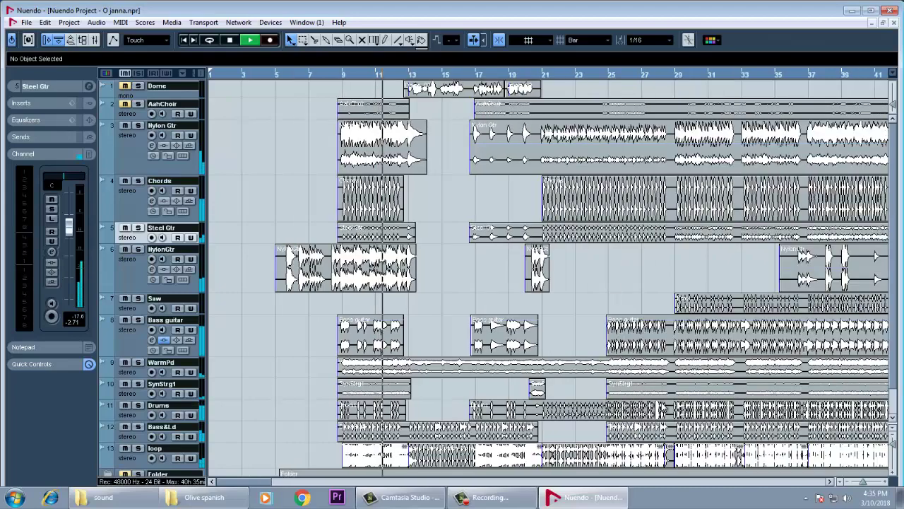
key(h)
key(h)
key(h)
key(h)
key(h)
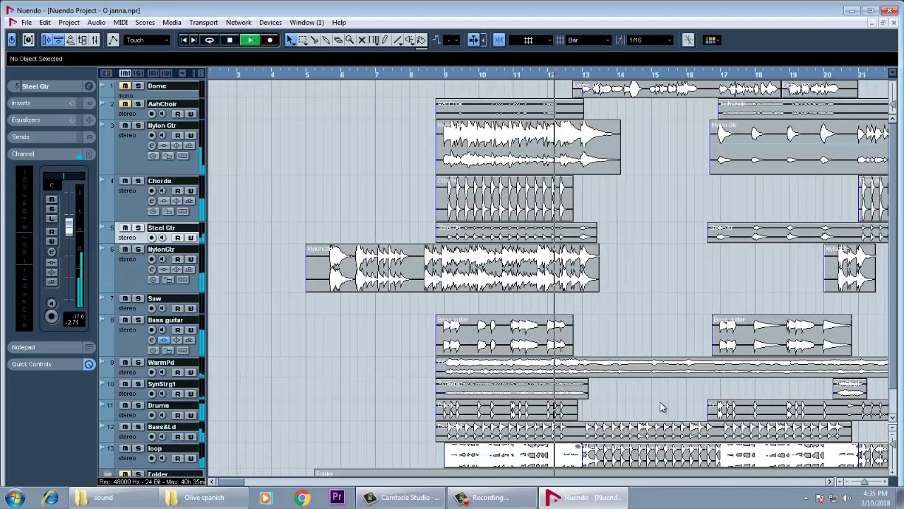
key(h)
key(h)
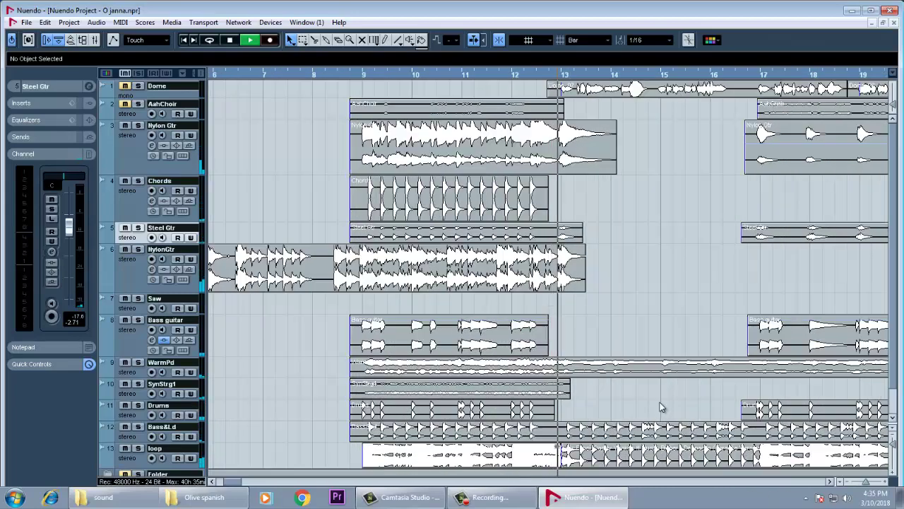
key(g)
key(g)
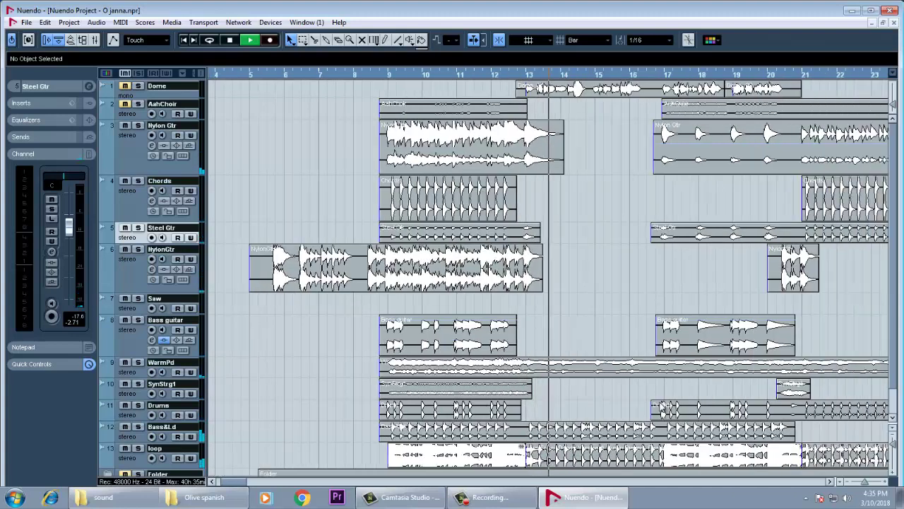
key(g)
key(g)
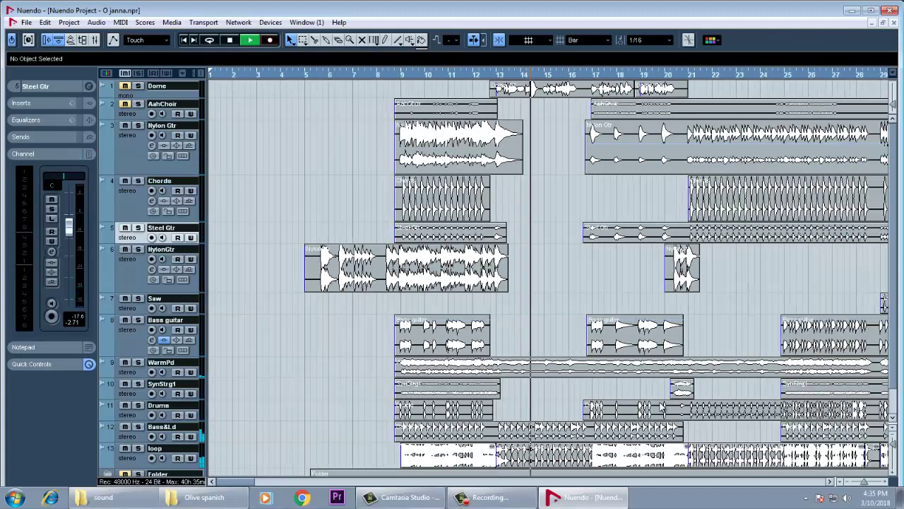
key(h)
key(h)
key(h)
key(h)
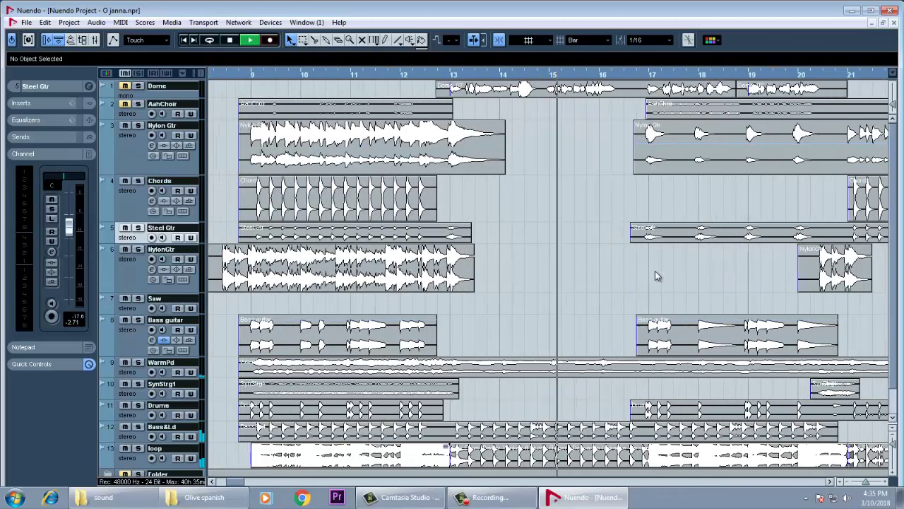
key(h)
key(h)
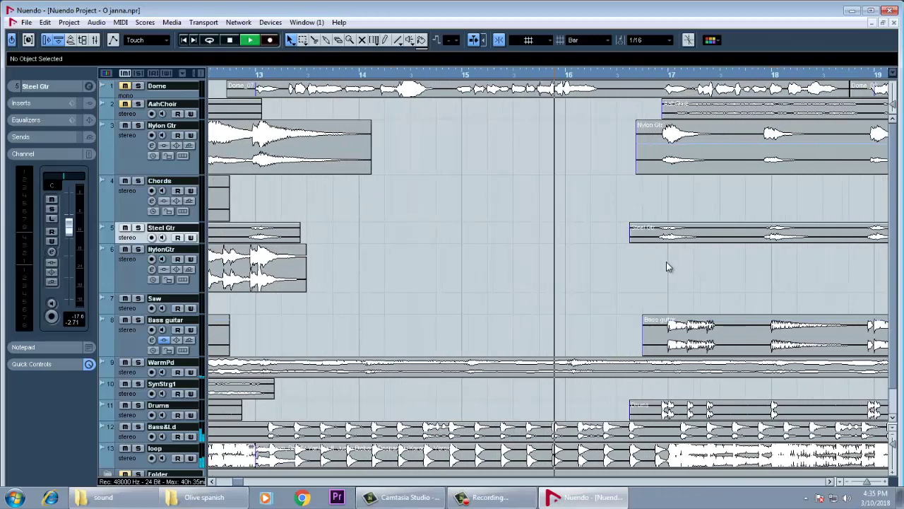
key(h)
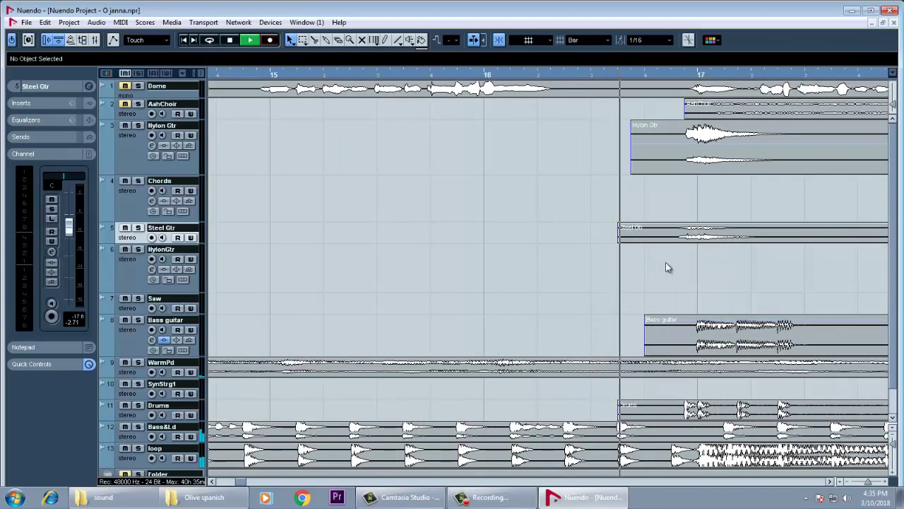
key(g)
key(g)
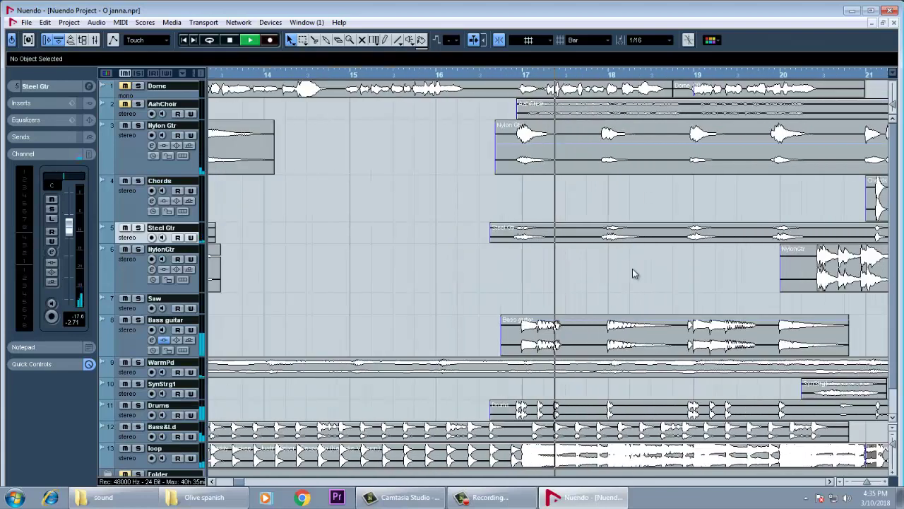
key(g)
Solo the loop track during playback, and end its solo and mute it.
click(169, 437)
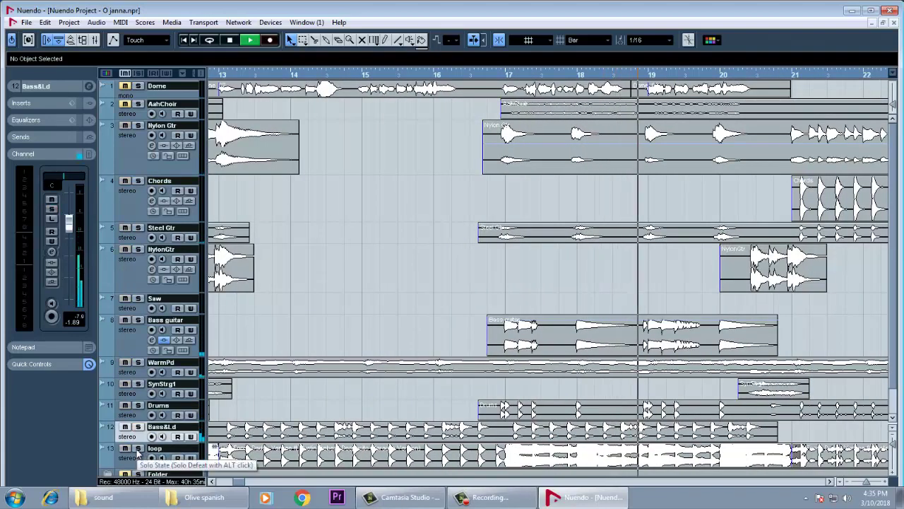
click(138, 450)
key(g)
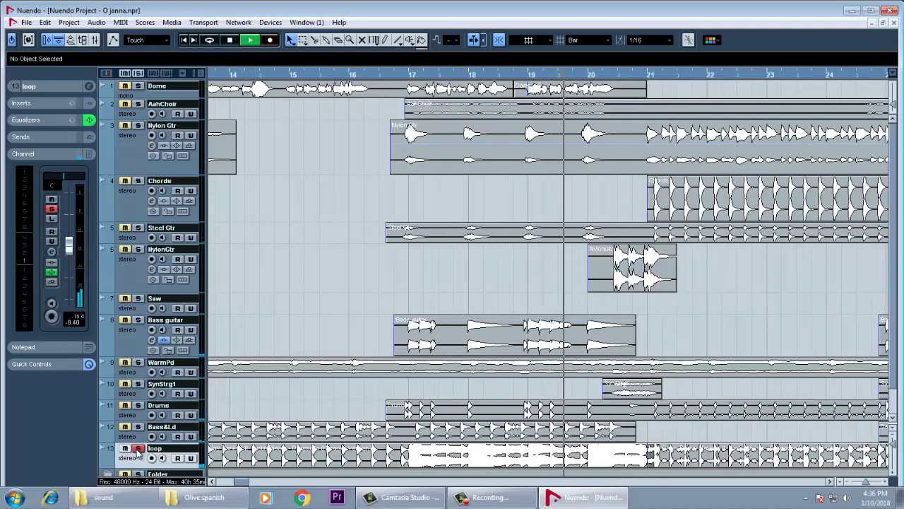
key(g)
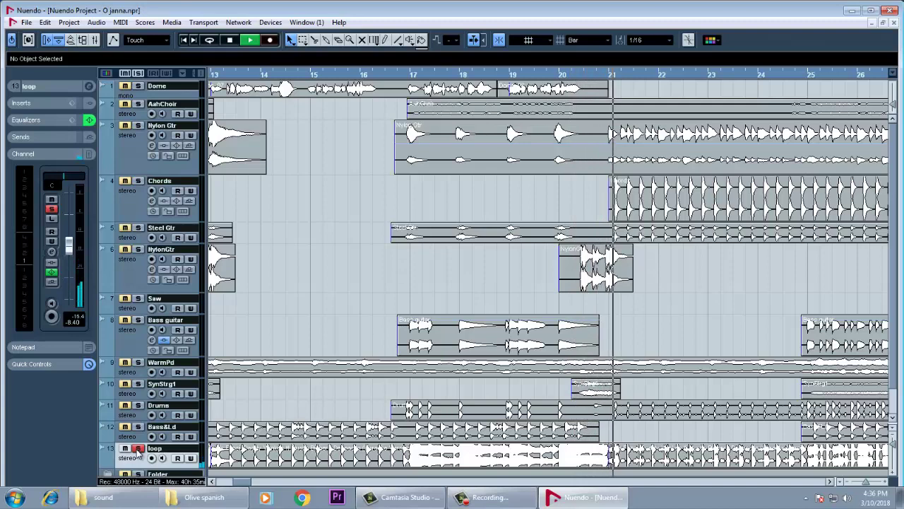
click(138, 449)
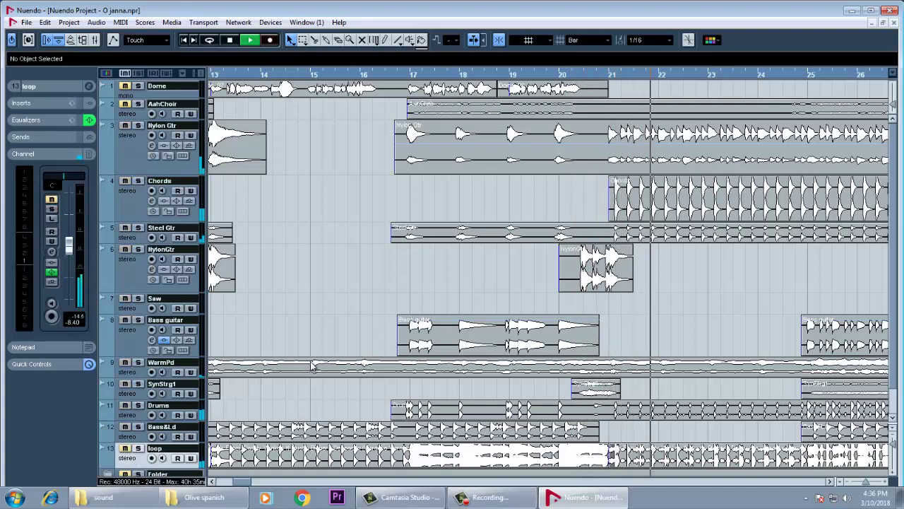
Listen to the arrangement without the loop track through bars 22 to 29 and examine the remaining tracks.
scroll(316, 350, down, 2)
scroll(315, 350, up, 2)
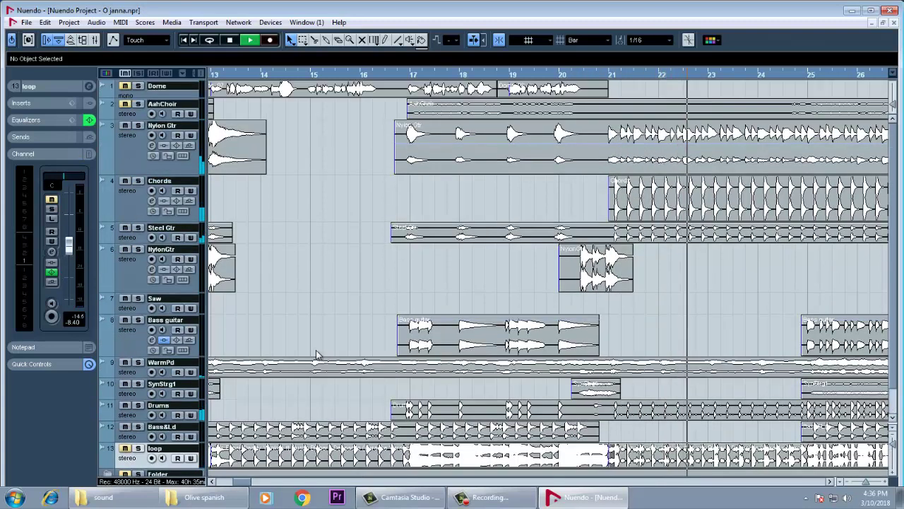
key(g)
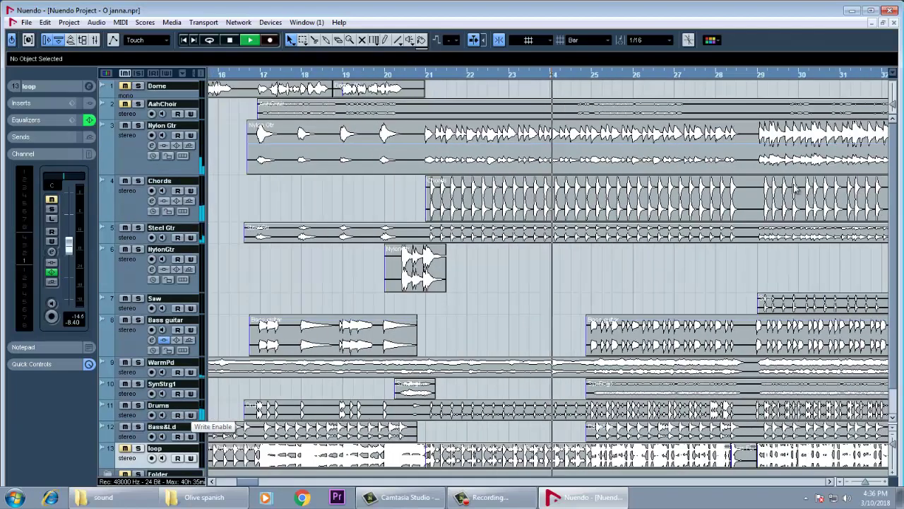
key(g)
key(g)
key(g)
key(g)
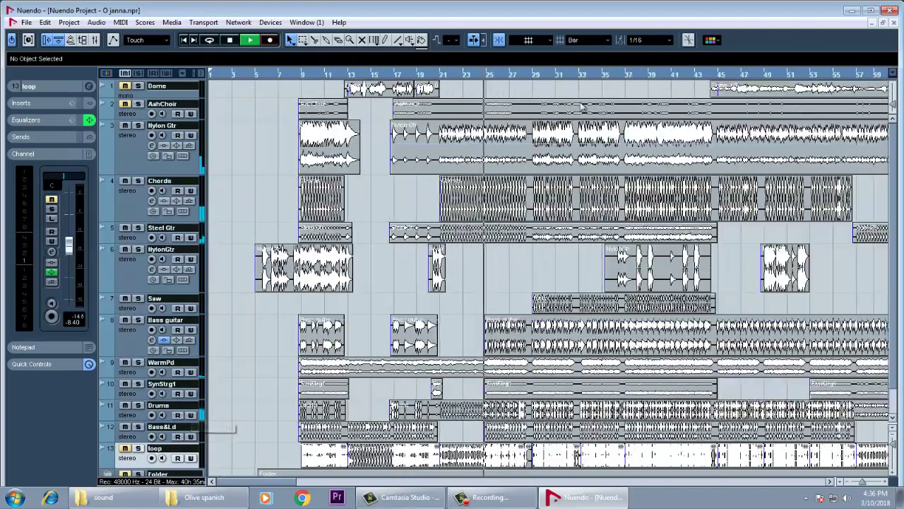
key(h)
key(h)
key(h)
key(h)
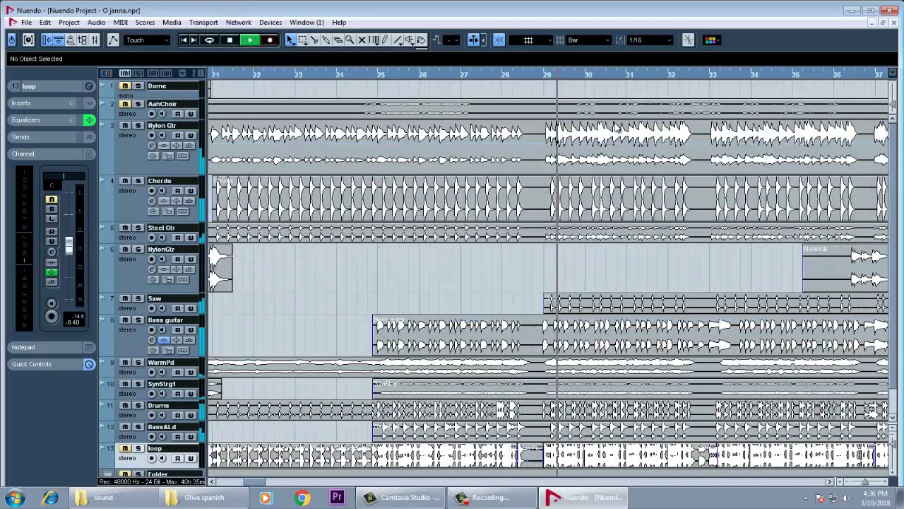
Stop the playback at bar 29 and look over the surrounding part of the arrangement.
key(space)
key(g)
key(g)
key(g)
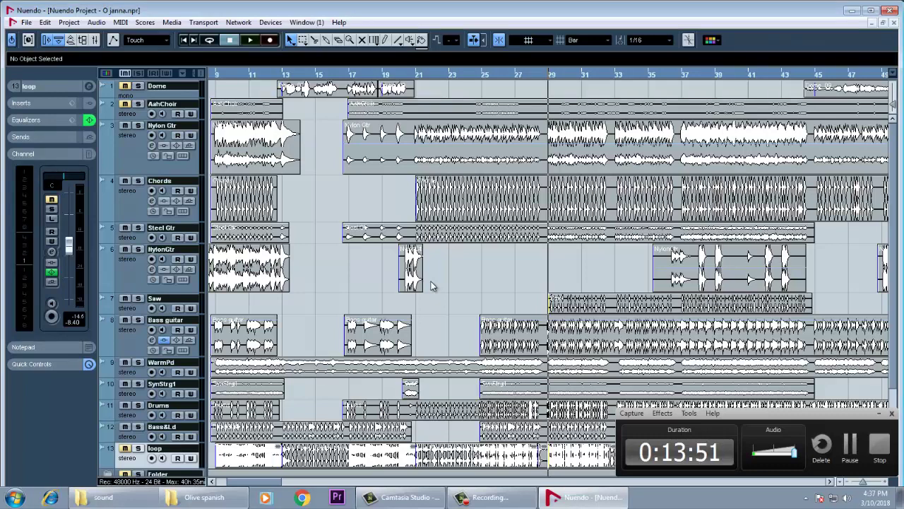
key(h)
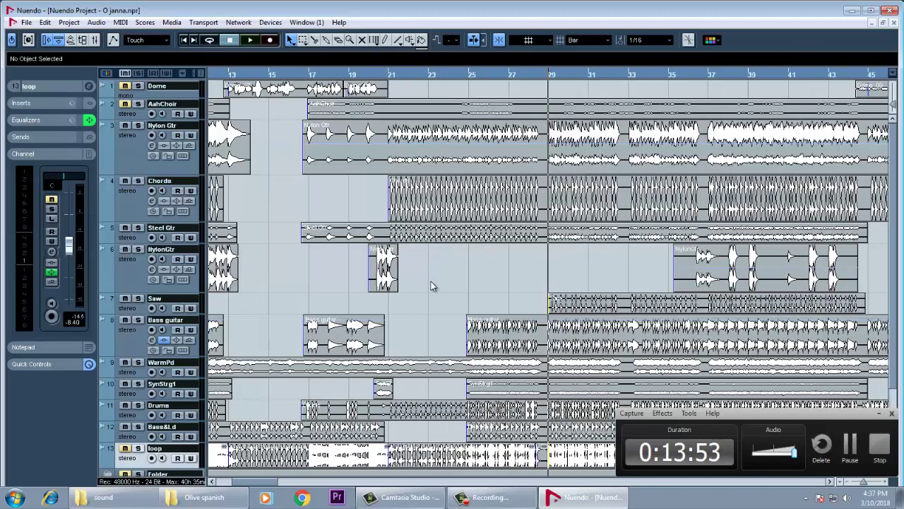